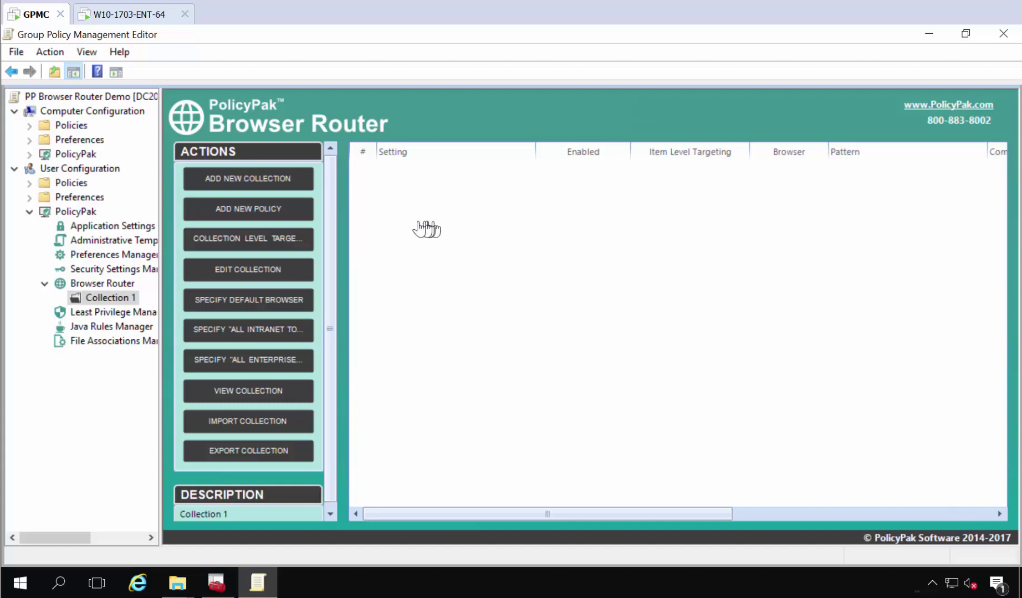
# - Add policy 'All things Googly to chrome' routing wildcard *google* sites to Google Chrome
pyautogui.rightClick(381, 189)
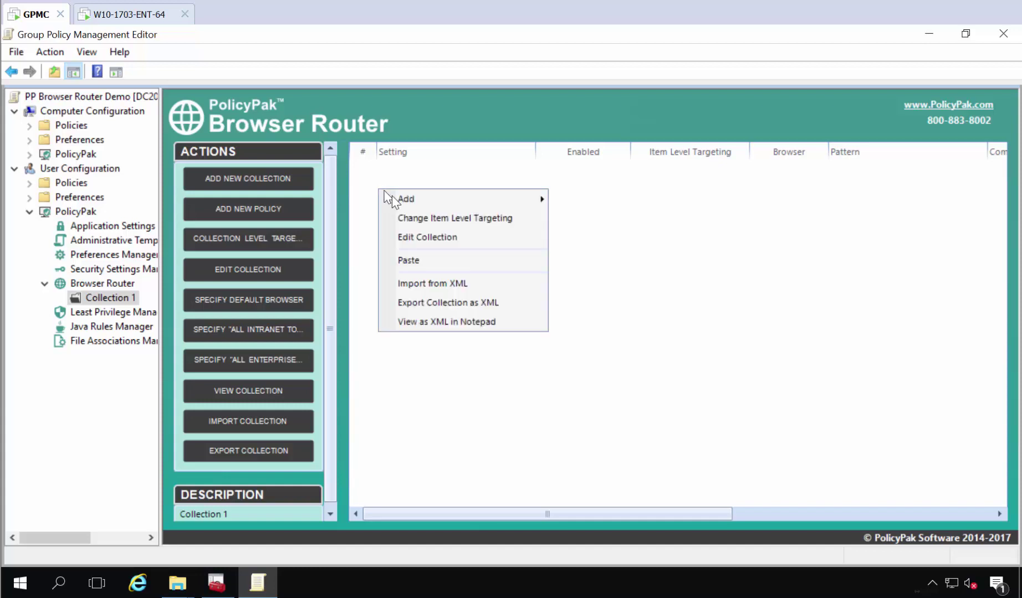
pyautogui.moveTo(401, 198)
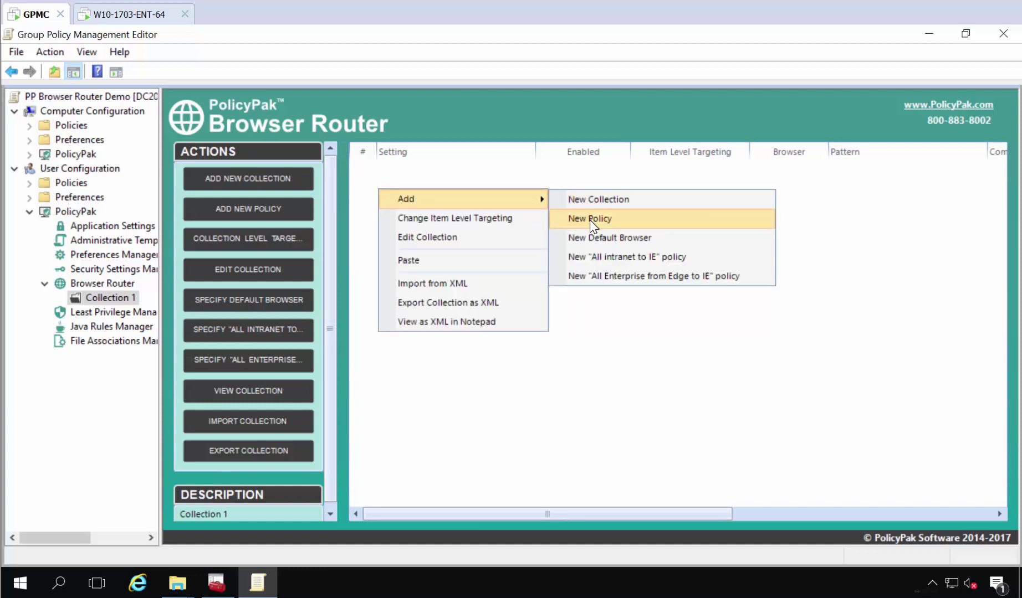
pyautogui.click(590, 220)
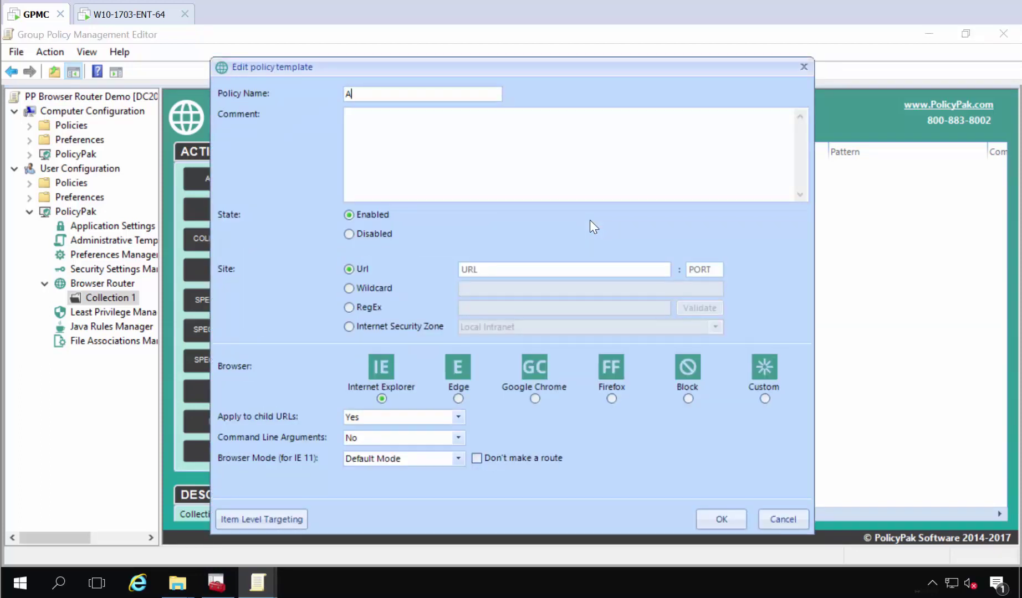
pyautogui.write('All things Googly to chrome')
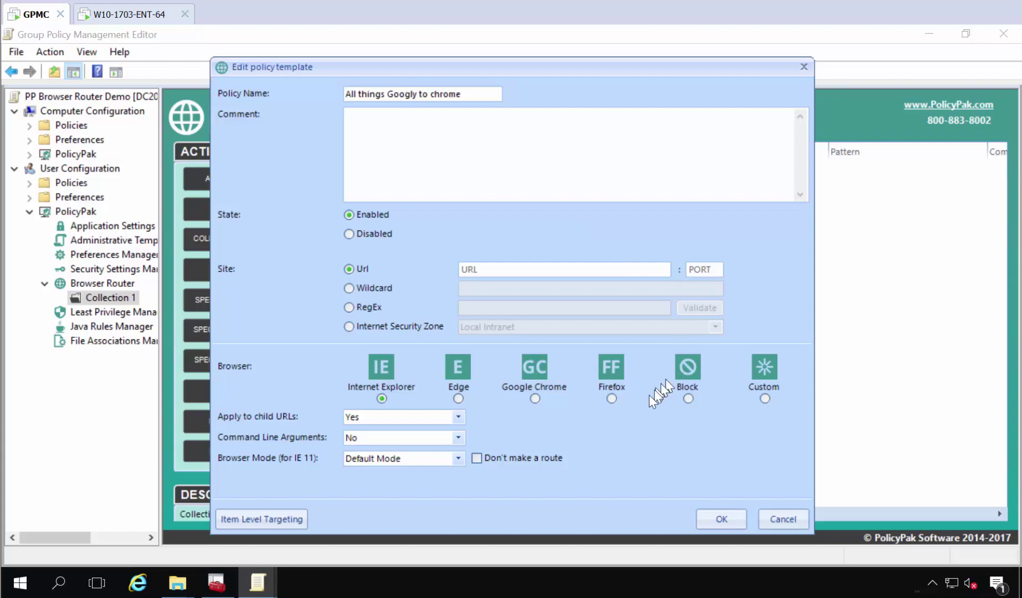
pyautogui.click(377, 289)
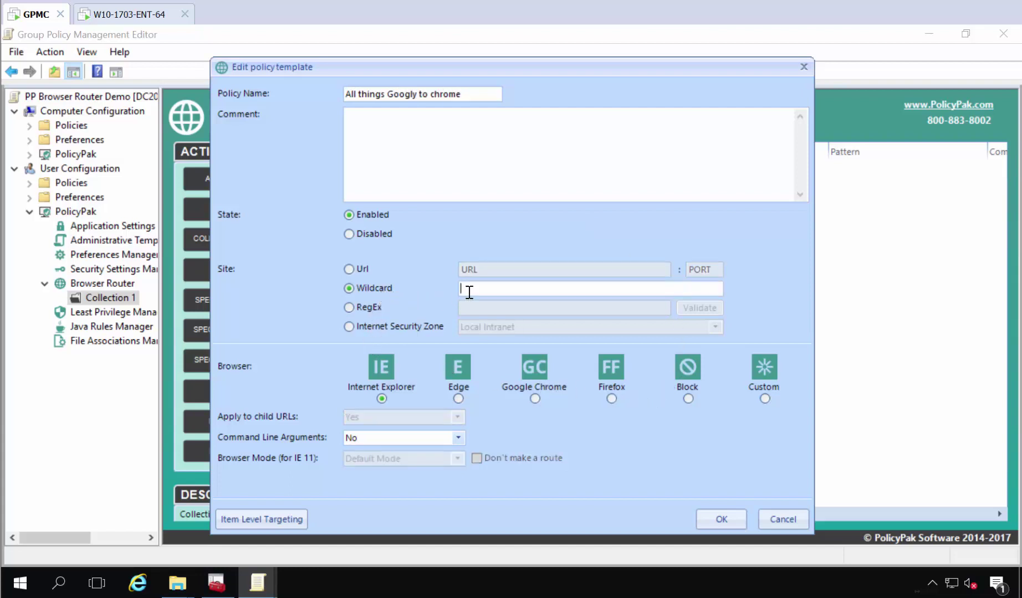
pyautogui.write('*google*')
pyautogui.click(536, 396)
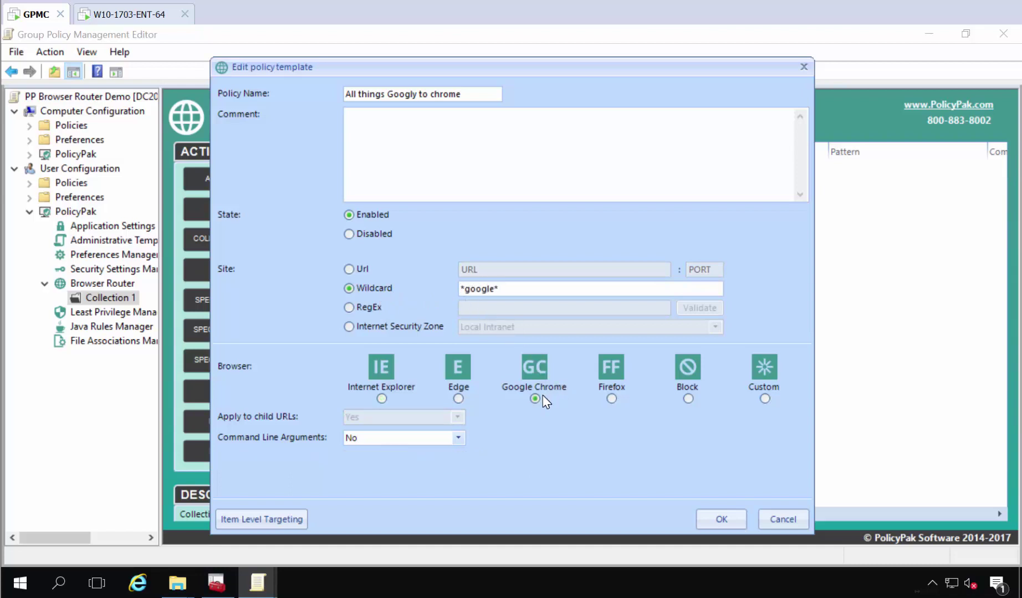
pyautogui.click(721, 519)
# - Add policy 'FF to FF' routing wildcard *mozilla* sites to Firefox
pyautogui.rightClick(416, 254)
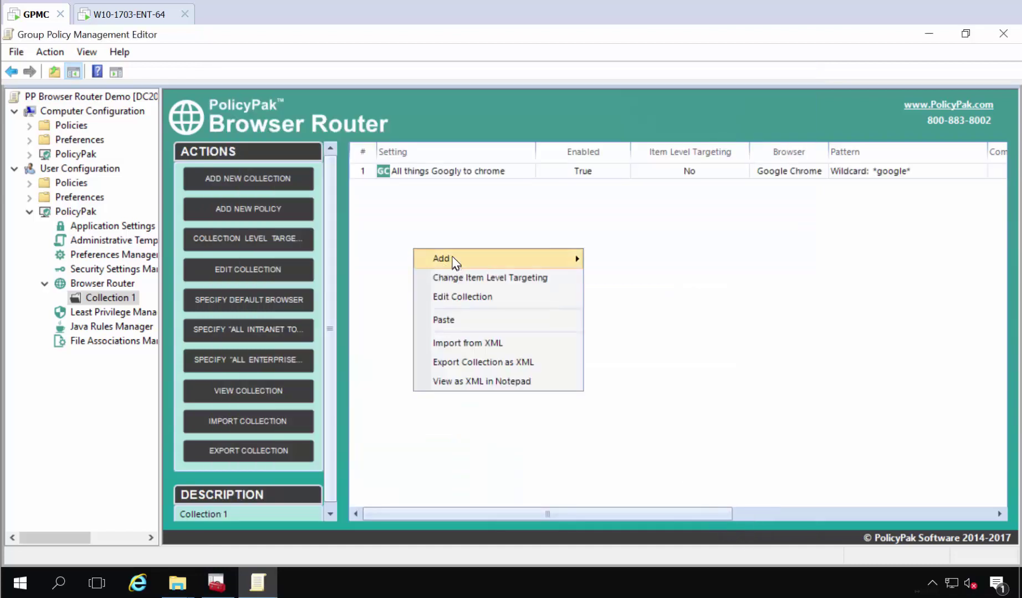
pyautogui.moveTo(451, 261)
pyautogui.click(591, 277)
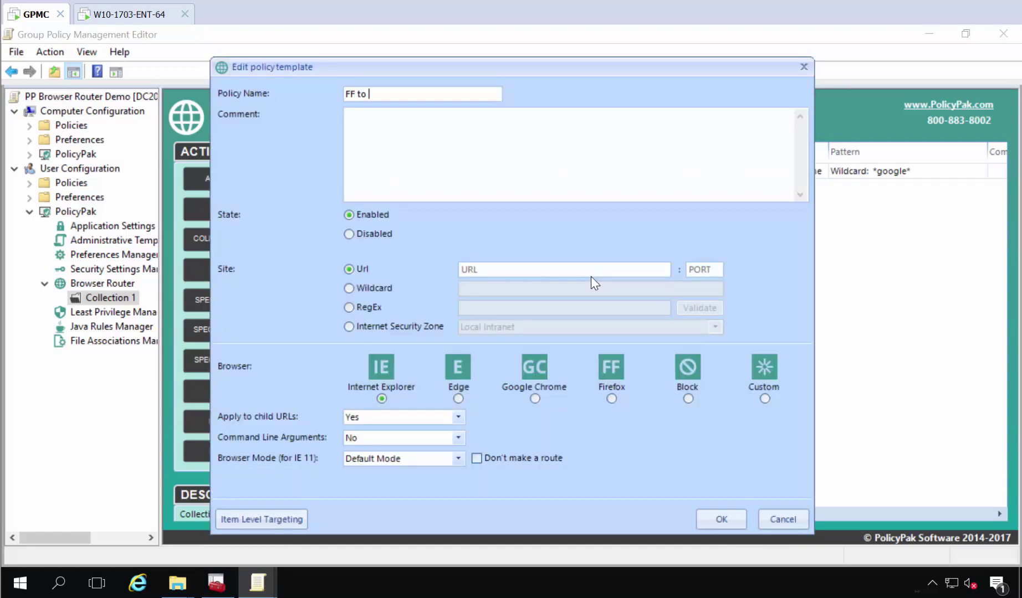
pyautogui.write('FF to FF')
pyautogui.click(374, 289)
pyautogui.click(463, 289)
pyautogui.write('*')
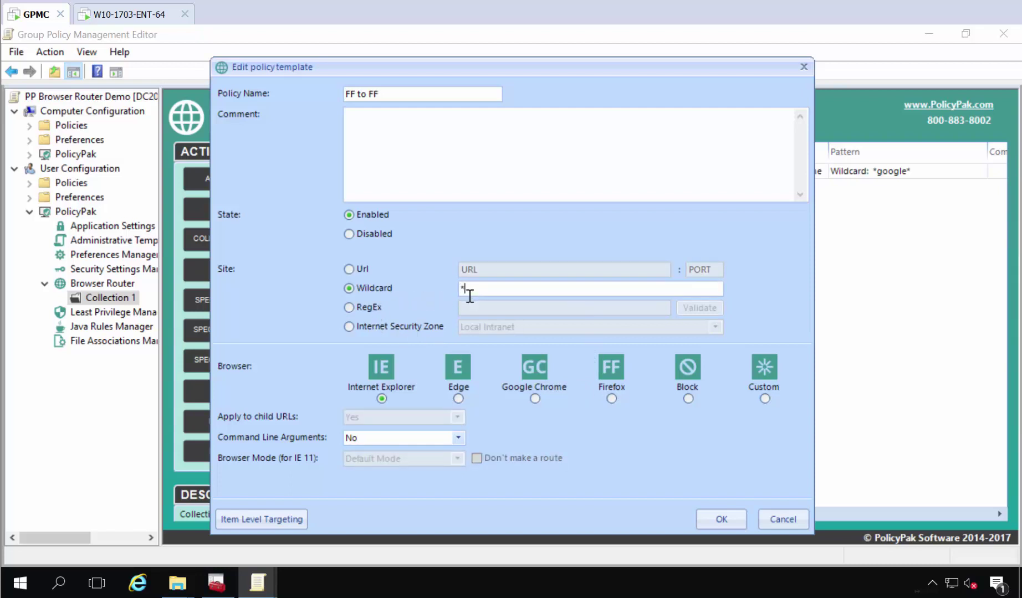
pyautogui.write('mozilla*')
pyautogui.click(611, 399)
pyautogui.click(721, 519)
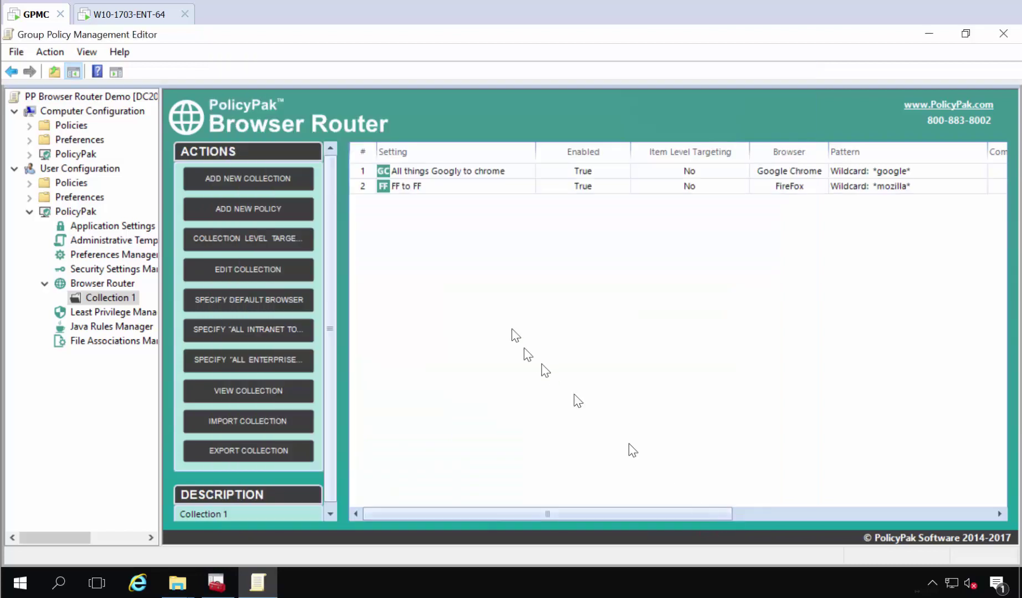
# - Add policy 'GPanswers.com to EDGE' routing URL GPanswers.com to Microsoft Edge
pyautogui.rightClick(402, 234)
pyautogui.moveTo(475, 245)
pyautogui.click(613, 264)
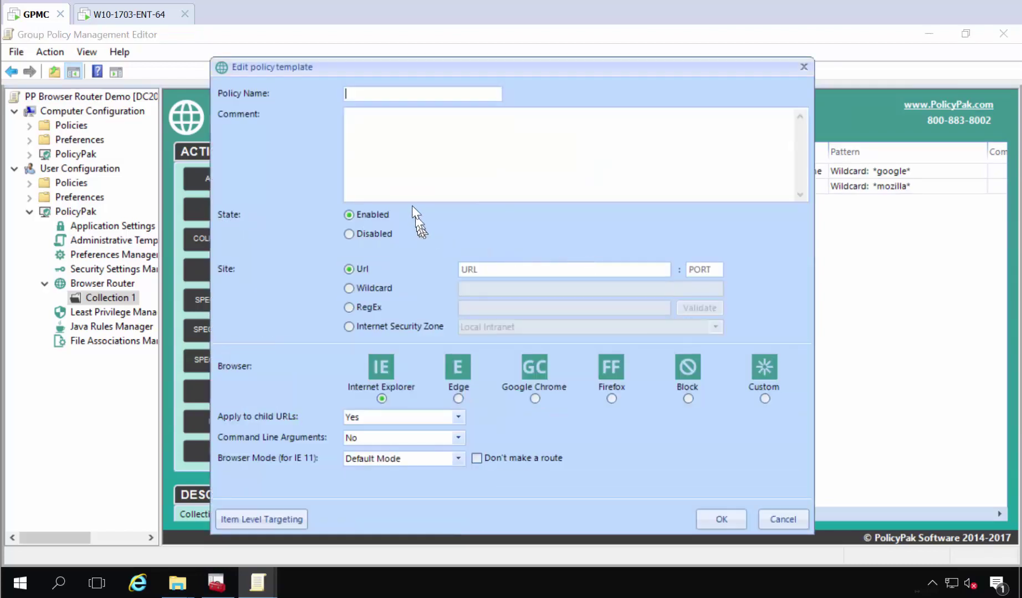
pyautogui.write('GPanswers.com to EDGE')
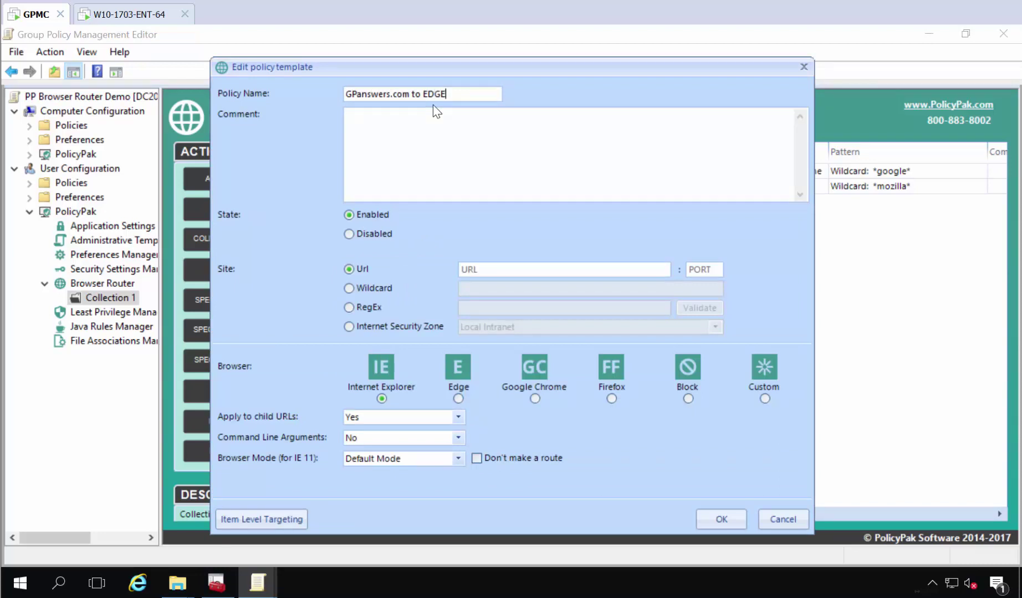
pyautogui.click(388, 288)
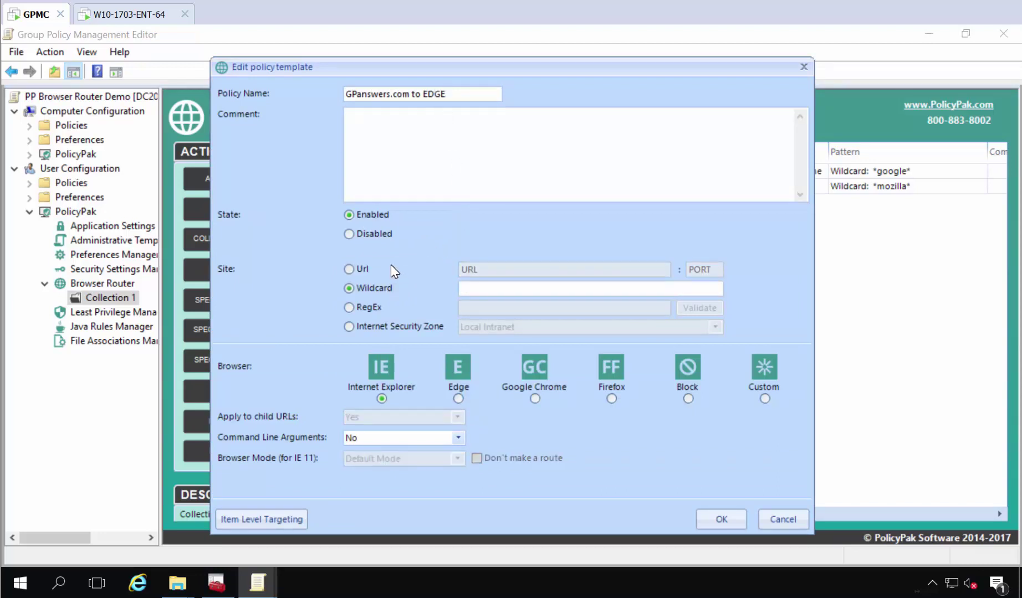
pyautogui.click(362, 269)
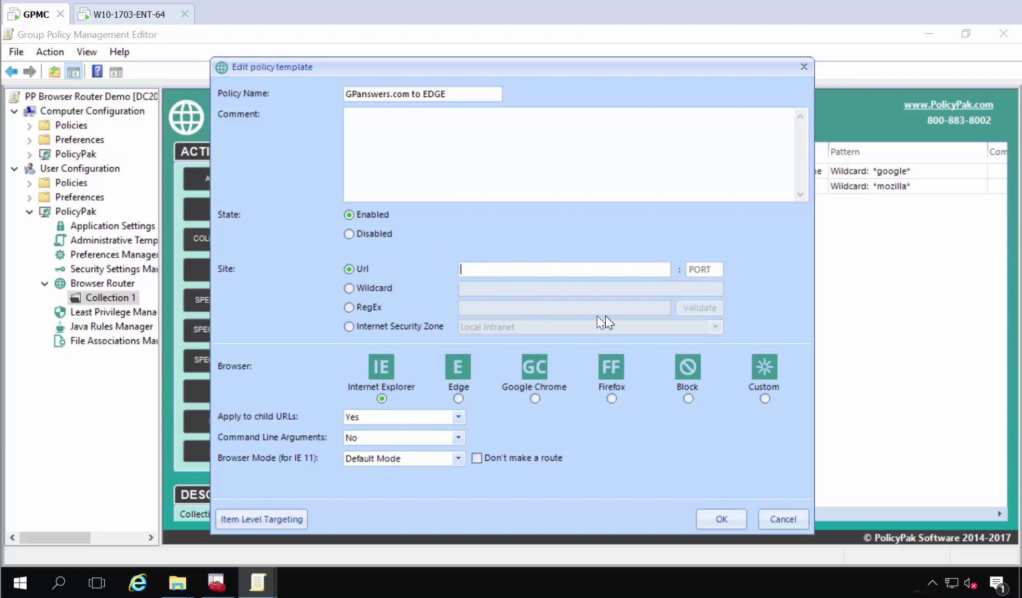
pyautogui.write('GPanswers.com')
pyautogui.click(459, 398)
pyautogui.click(720, 519)
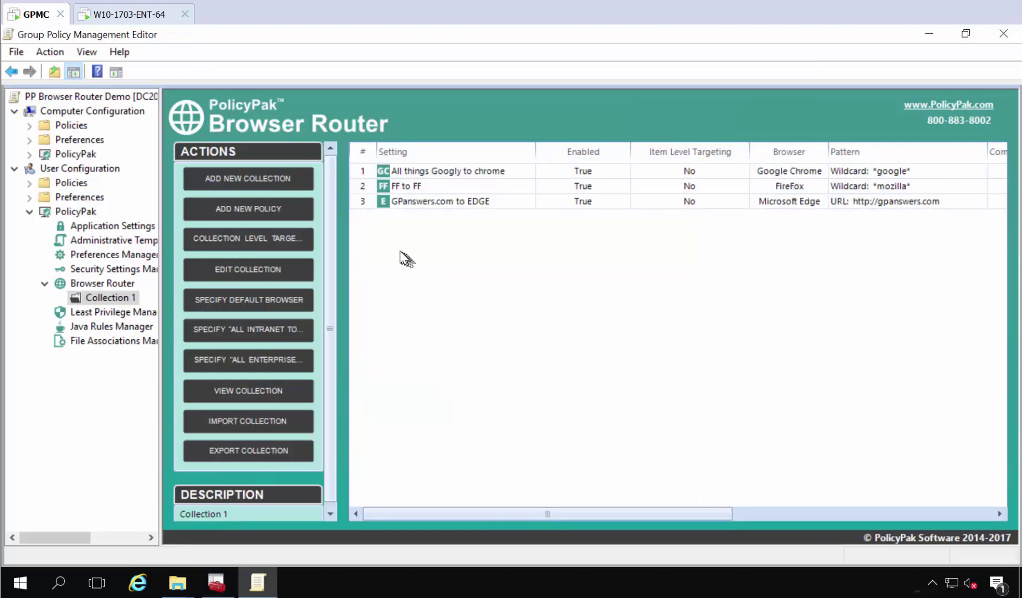
# - Add policy 'PP to IE' sending URL policypak.com to Internet Explorer
pyautogui.rightClick(400, 254)
pyautogui.moveTo(516, 265)
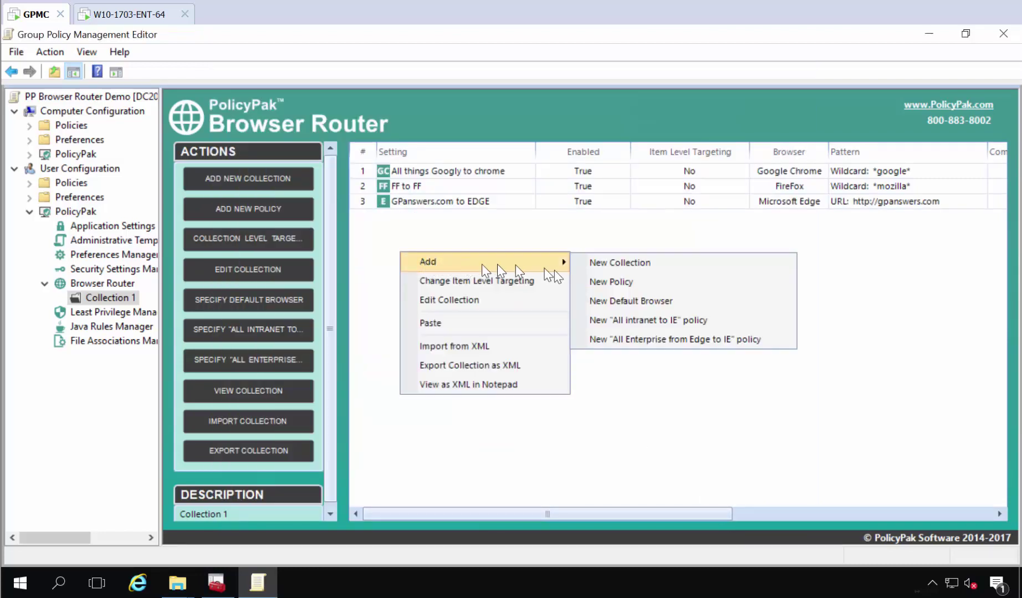
pyautogui.click(594, 283)
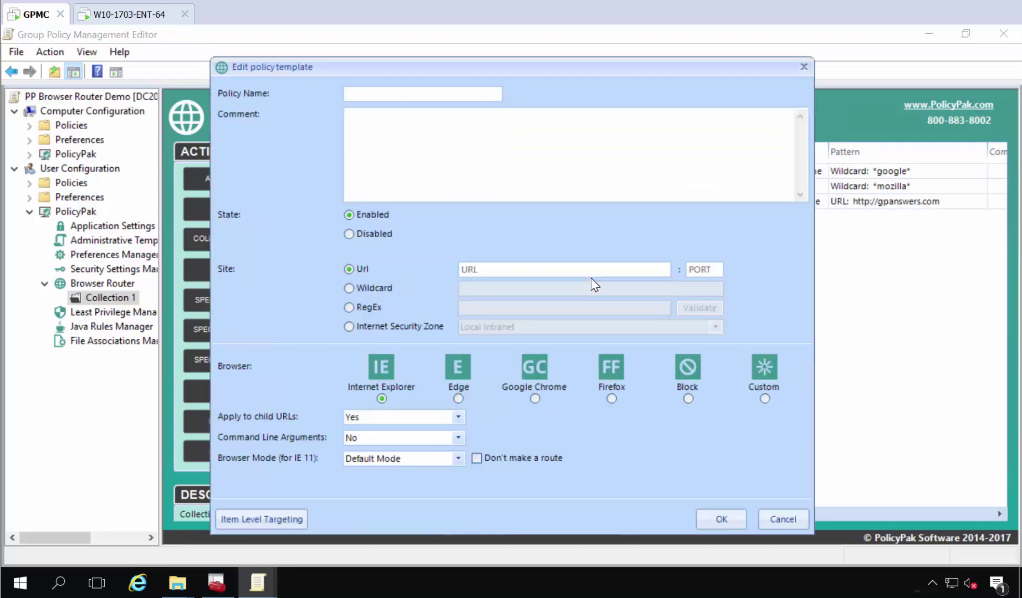
pyautogui.click(523, 270)
pyautogui.write('policypai')
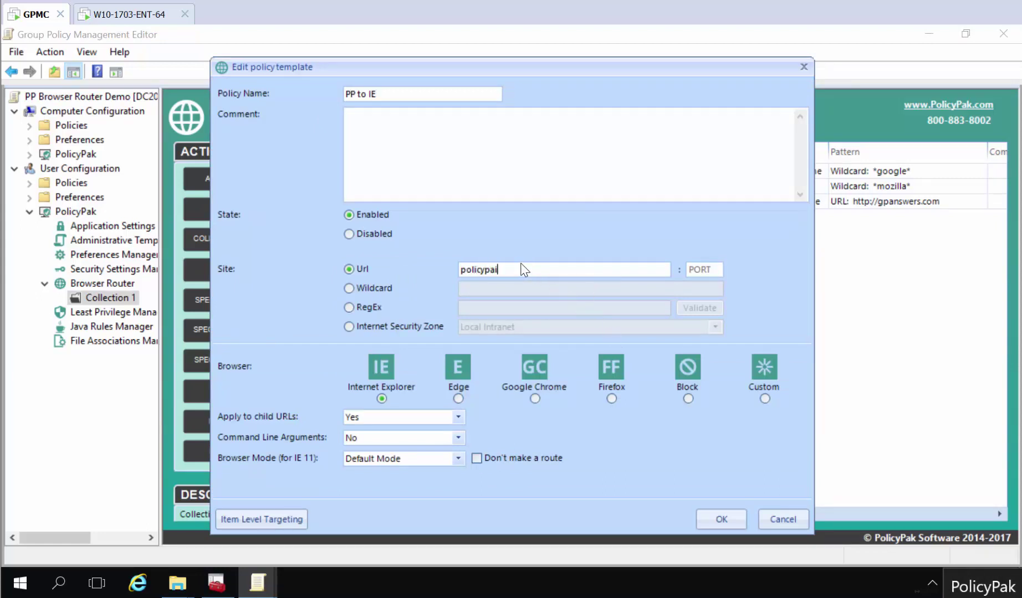
pyautogui.press('BackSpace')
pyautogui.write('k.com')
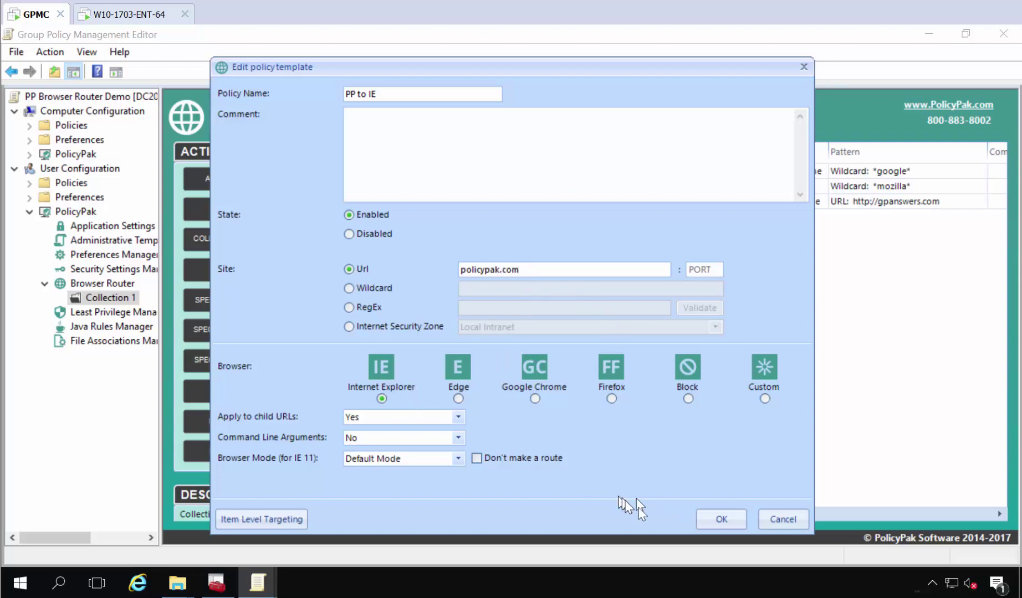
pyautogui.click(704, 524)
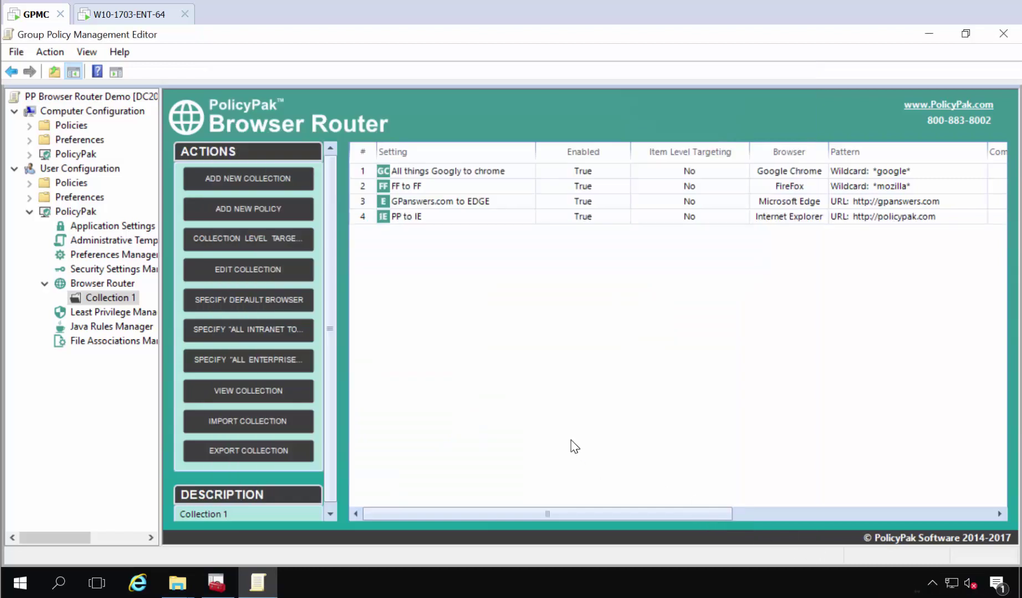
# - On the Windows 10 client, sign in as Other user with a domain user name and password
pyautogui.click(116, 17)
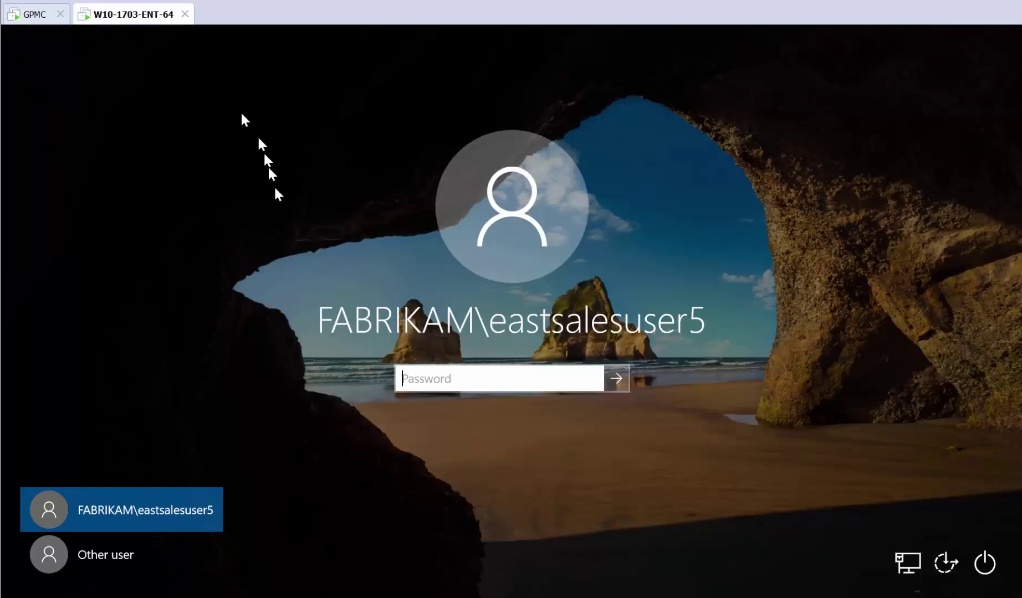
pyautogui.click(133, 549)
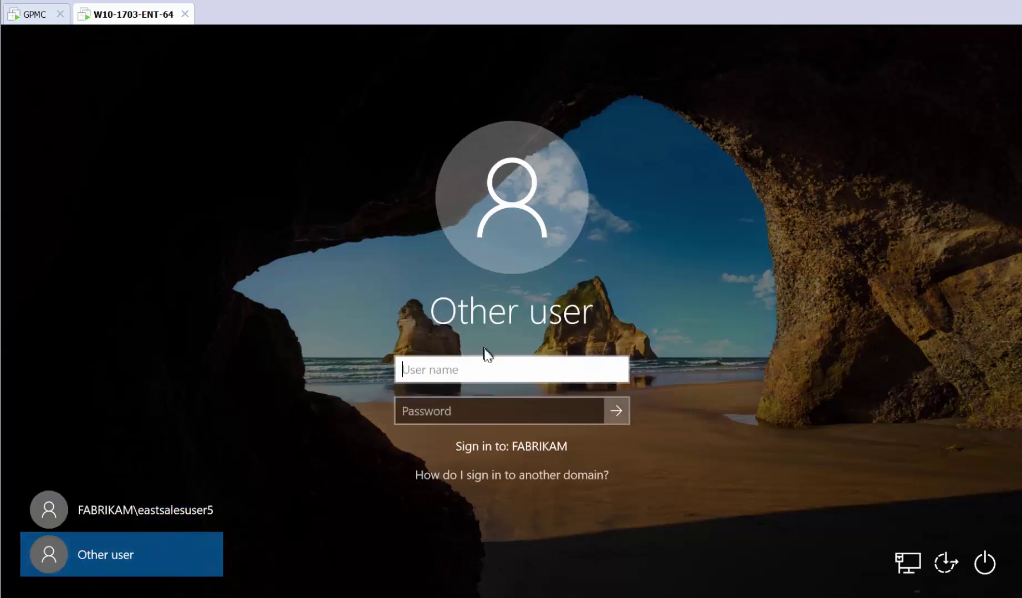
pyautogui.write('eastsalesus')
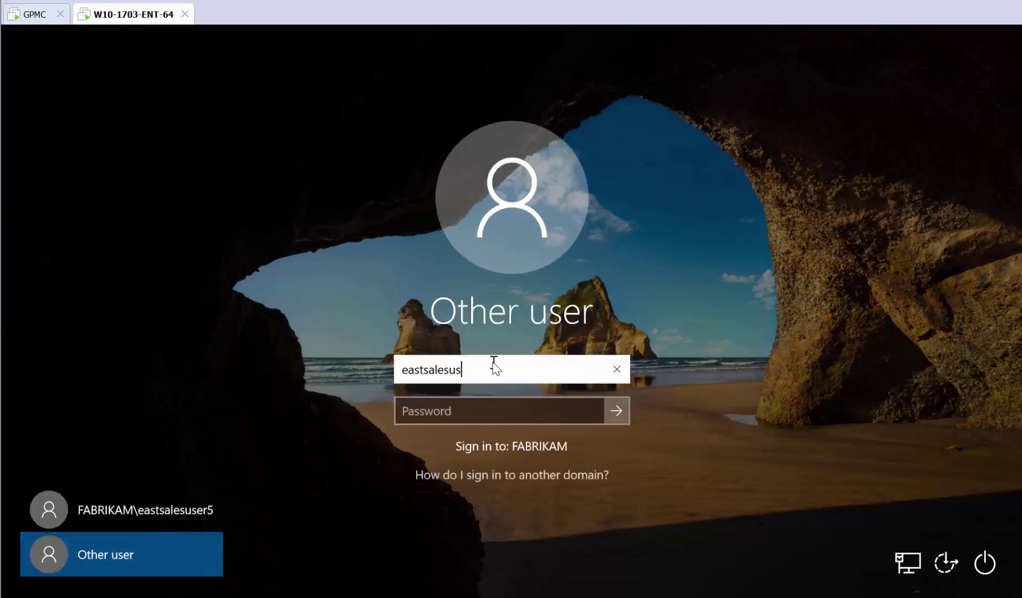
pyautogui.write('er5')
pyautogui.press('Tab')
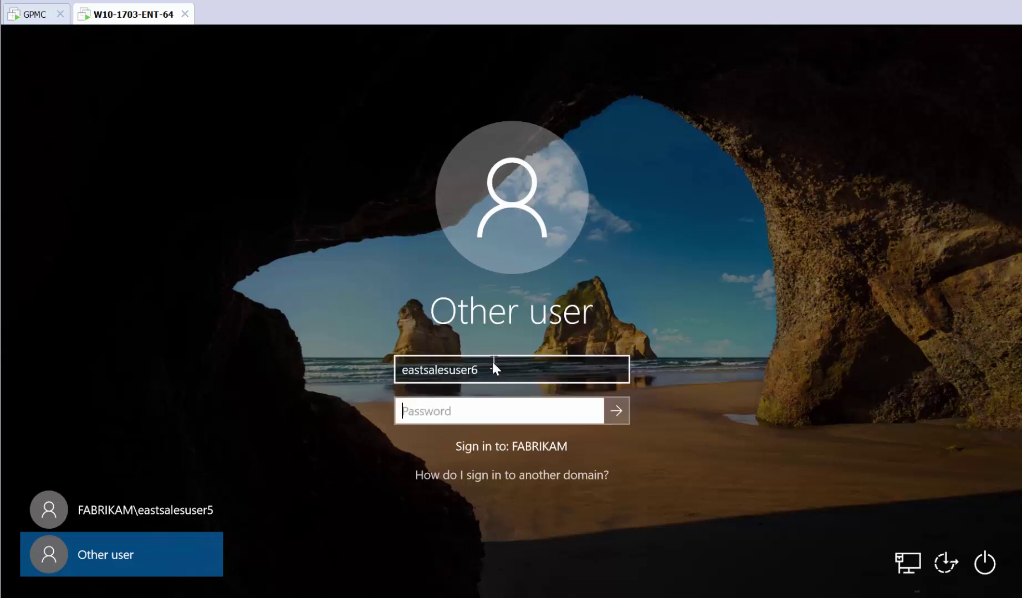
pyautogui.write('Pa$$w0rd')
pyautogui.press('Return')
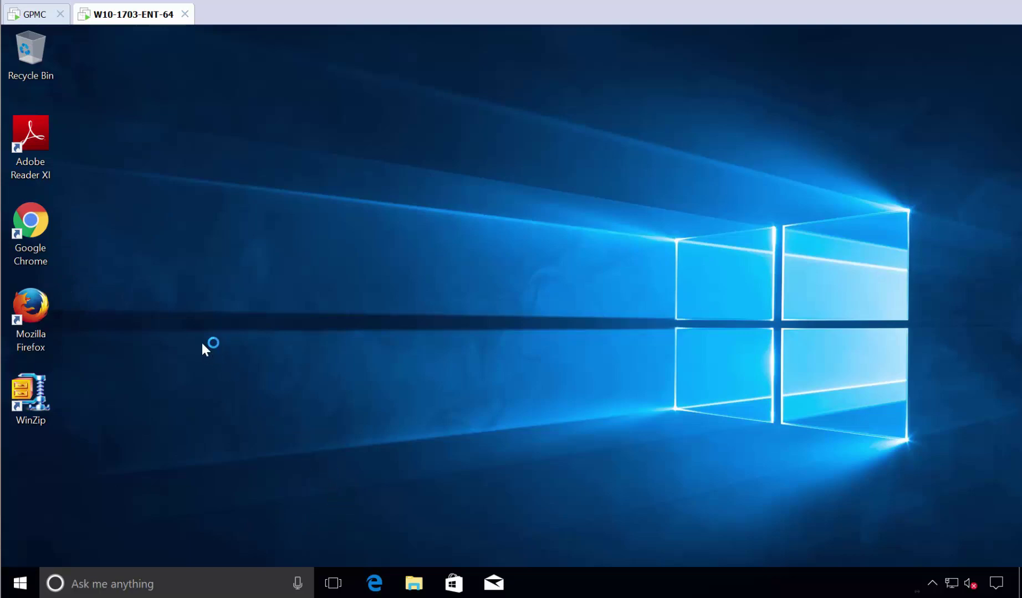
pyautogui.click(19, 18)
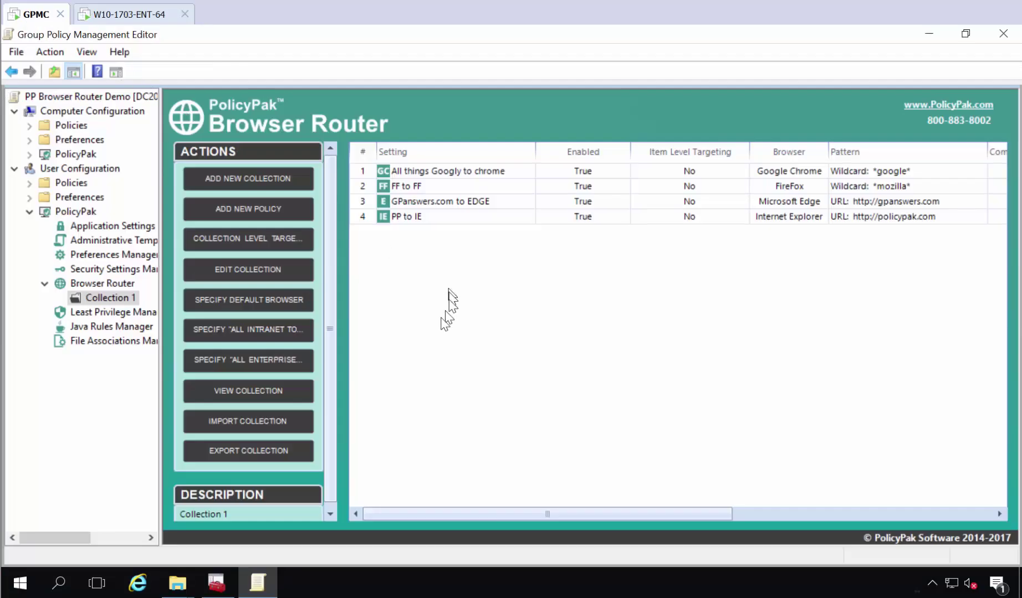
pyautogui.rightClick(365, 253)
pyautogui.moveTo(391, 261)
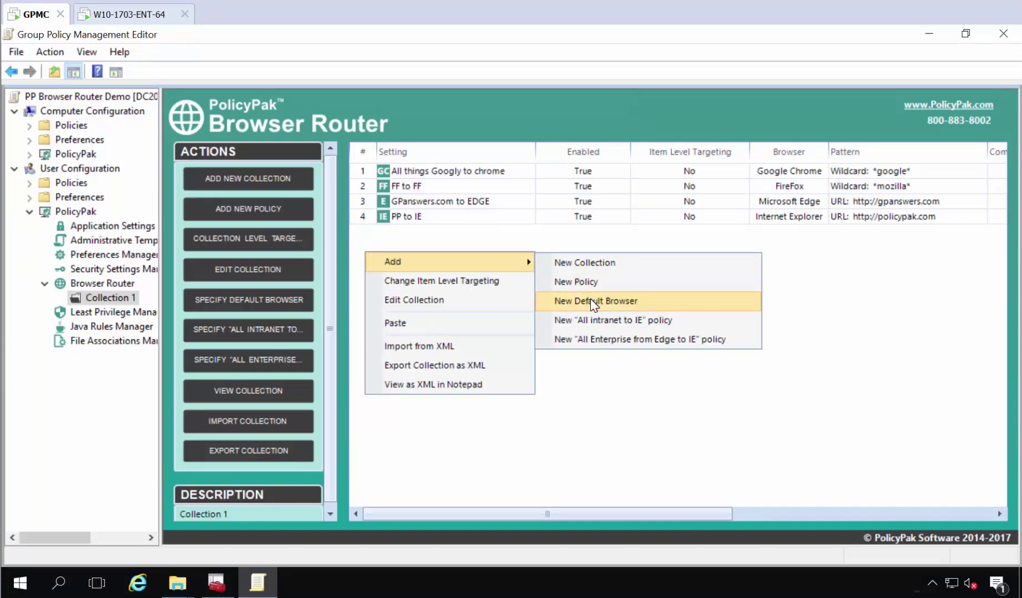
pyautogui.click(605, 407)
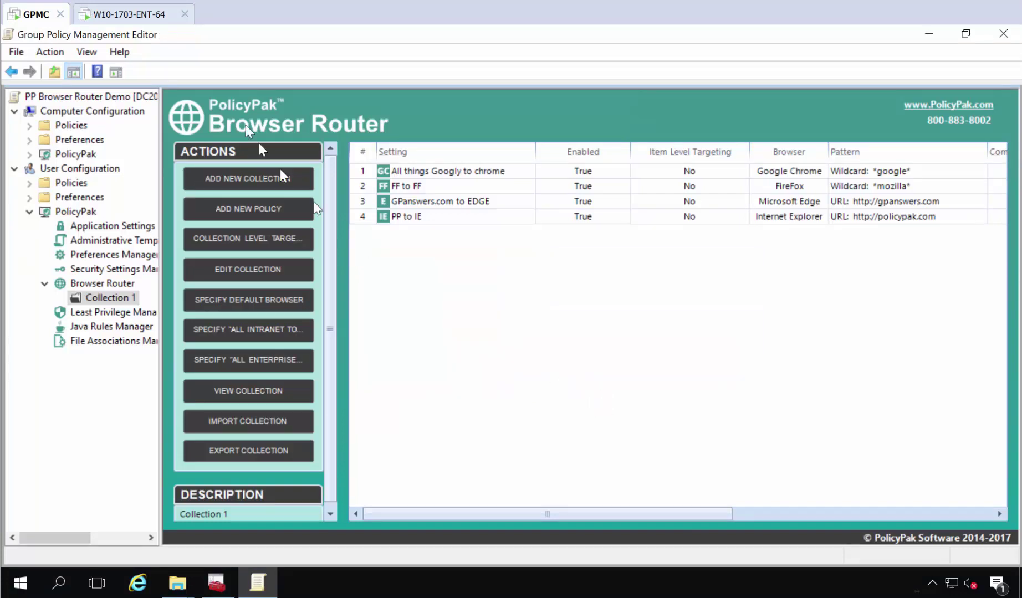
pyautogui.click(114, 15)
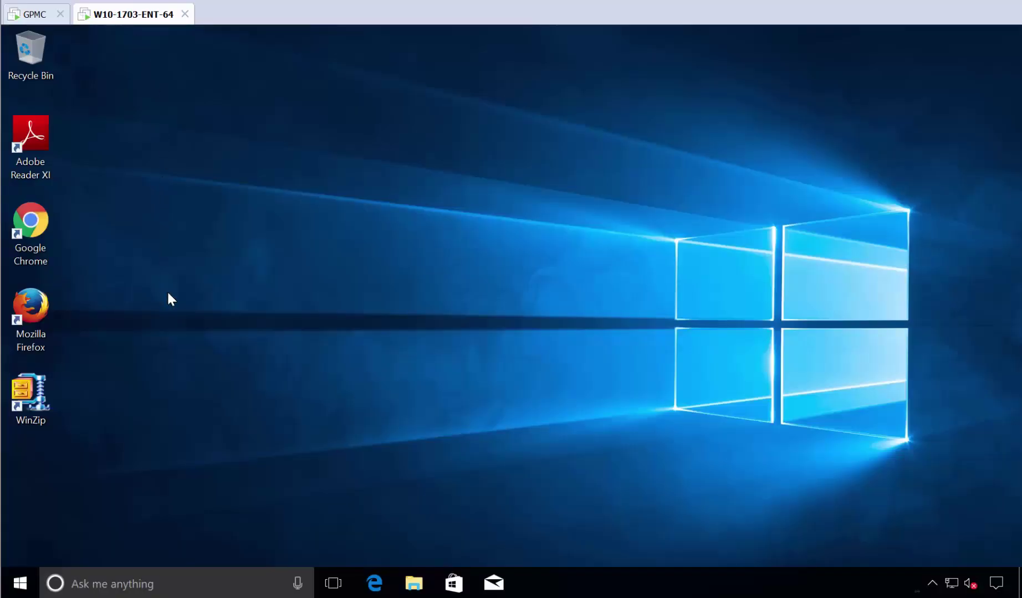
# - Launch Internet Explorer, dismiss its setup prompt, enable the Java add-on and maximize it
pyautogui.press('super')
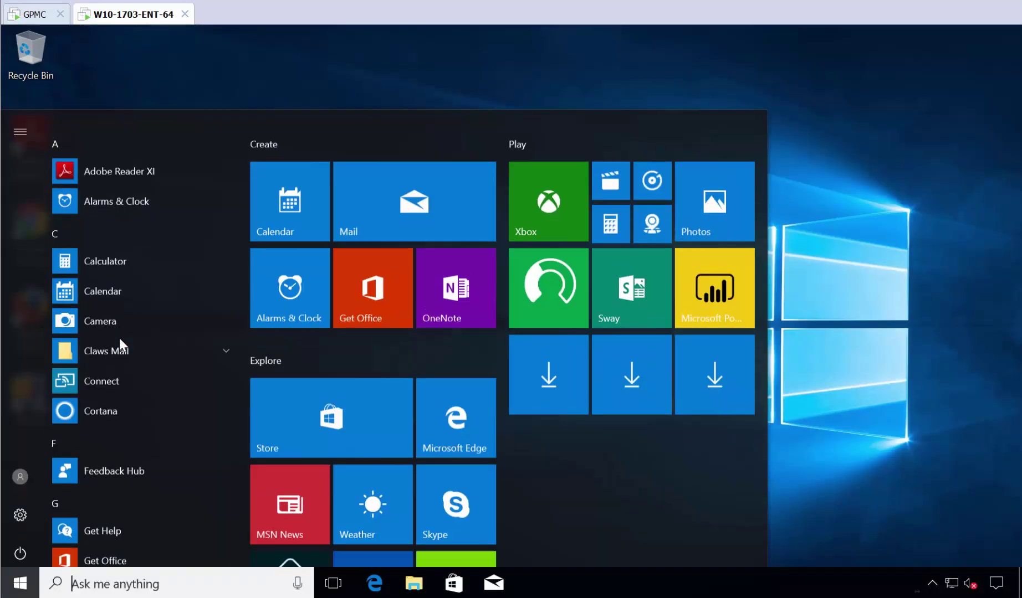
pyautogui.write('int')
pyautogui.press('Return')
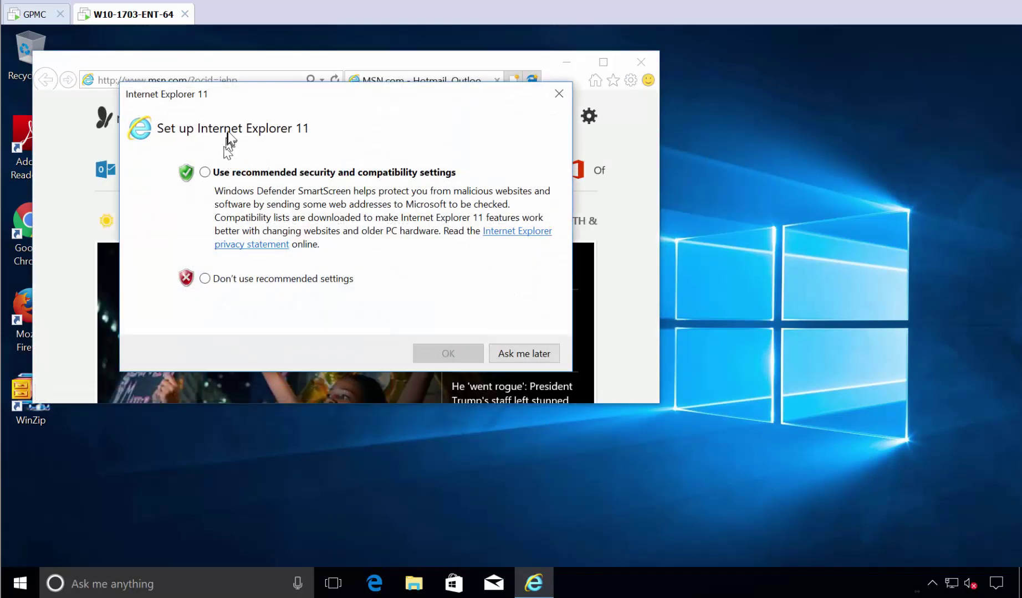
pyautogui.press('Return')
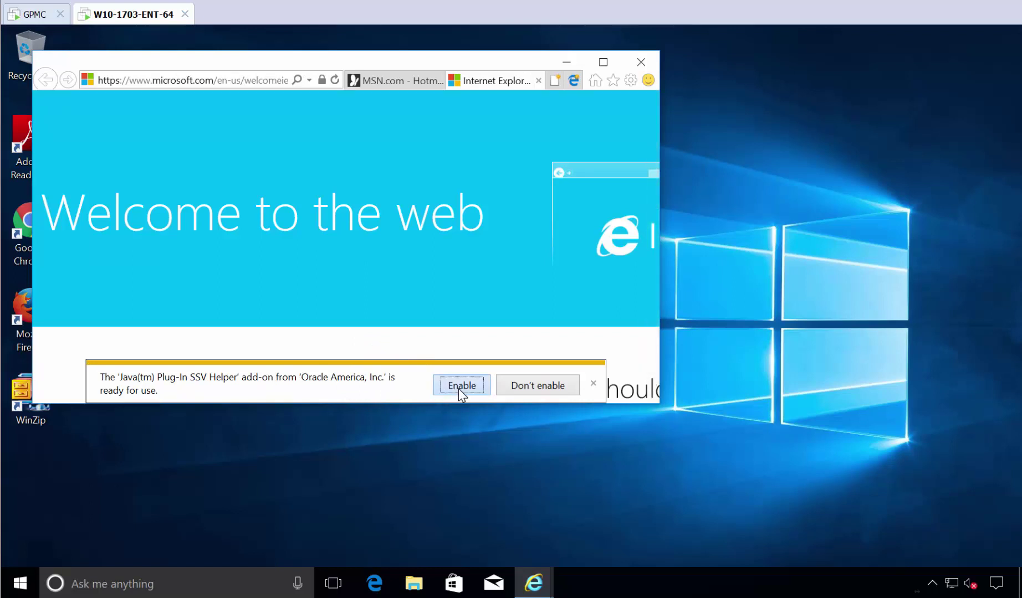
pyautogui.click(462, 386)
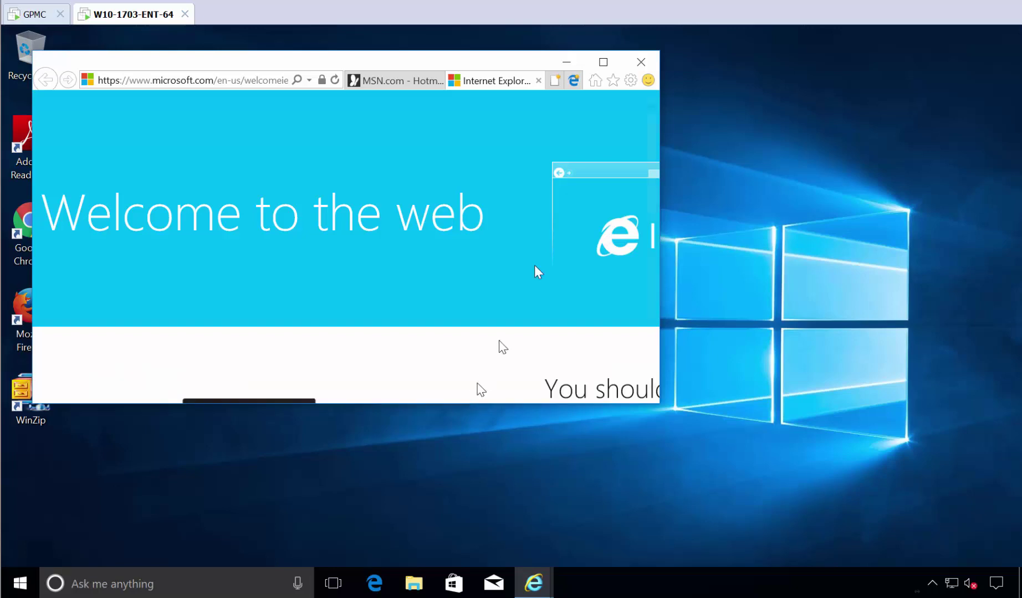
pyautogui.click(596, 63)
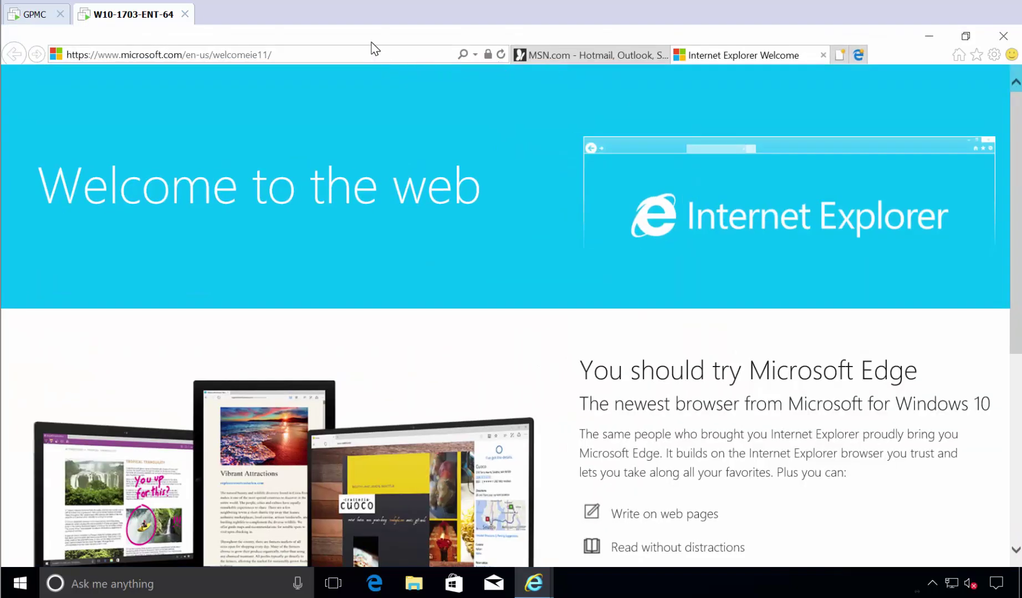
pyautogui.click(337, 62)
pyautogui.write('wwww.mozi')
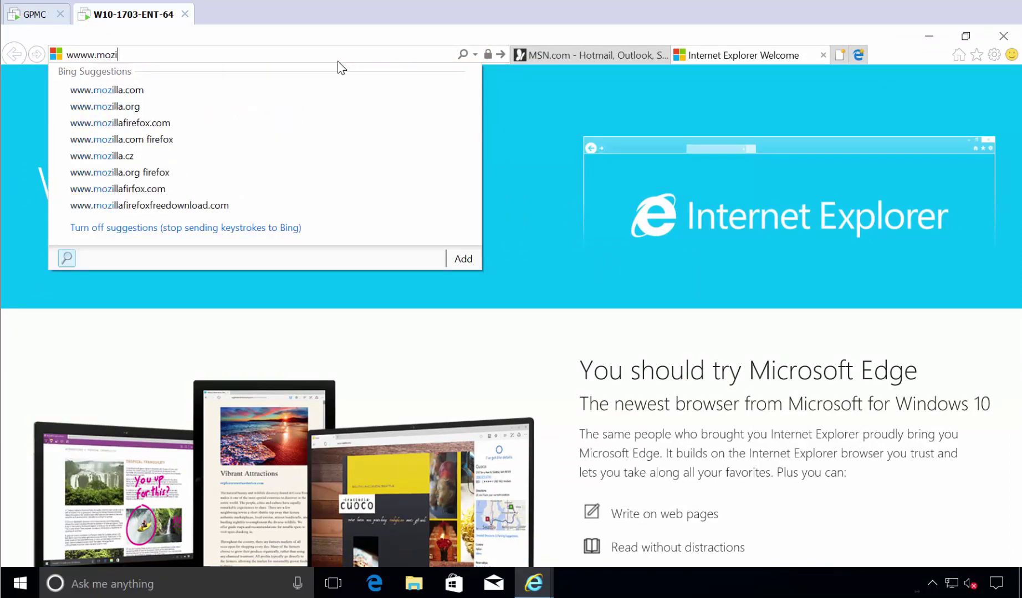
pyautogui.press('Down')
pyautogui.press('Down')
pyautogui.press('Return')
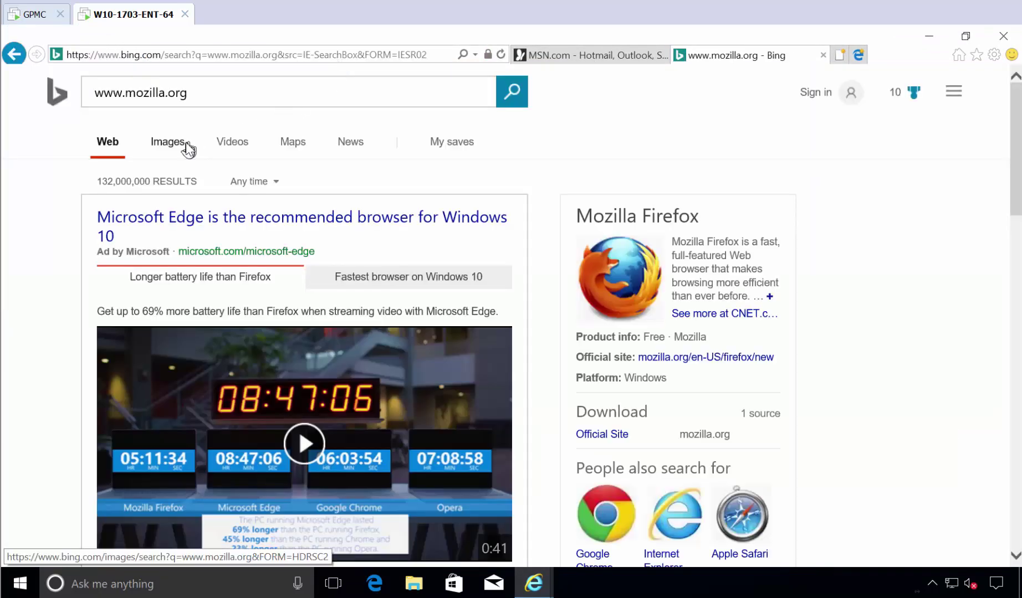
pyautogui.scroll(-5, 235, 264)
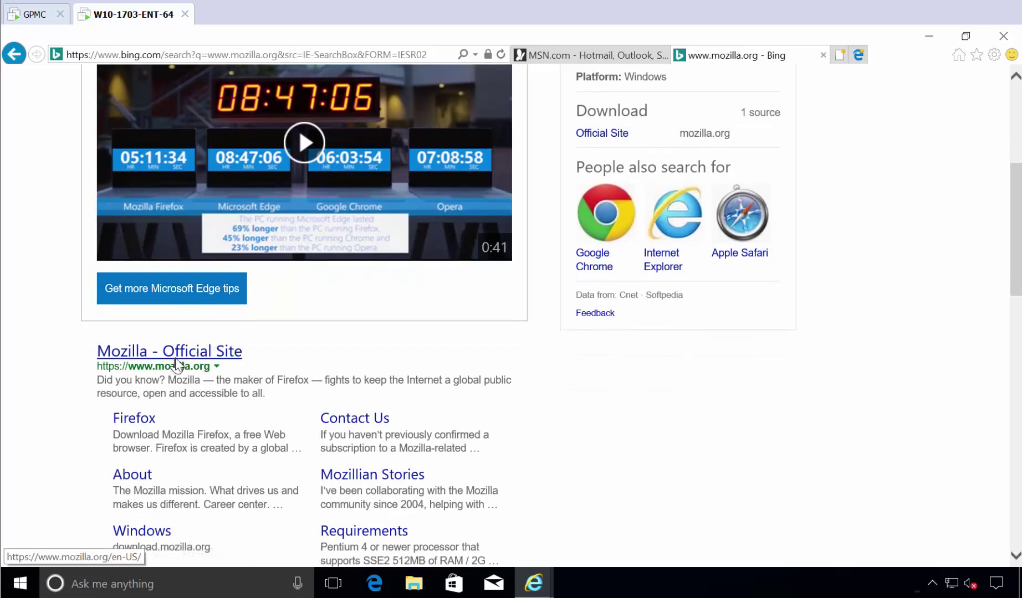
pyautogui.hotkey('ctrl', 'w')
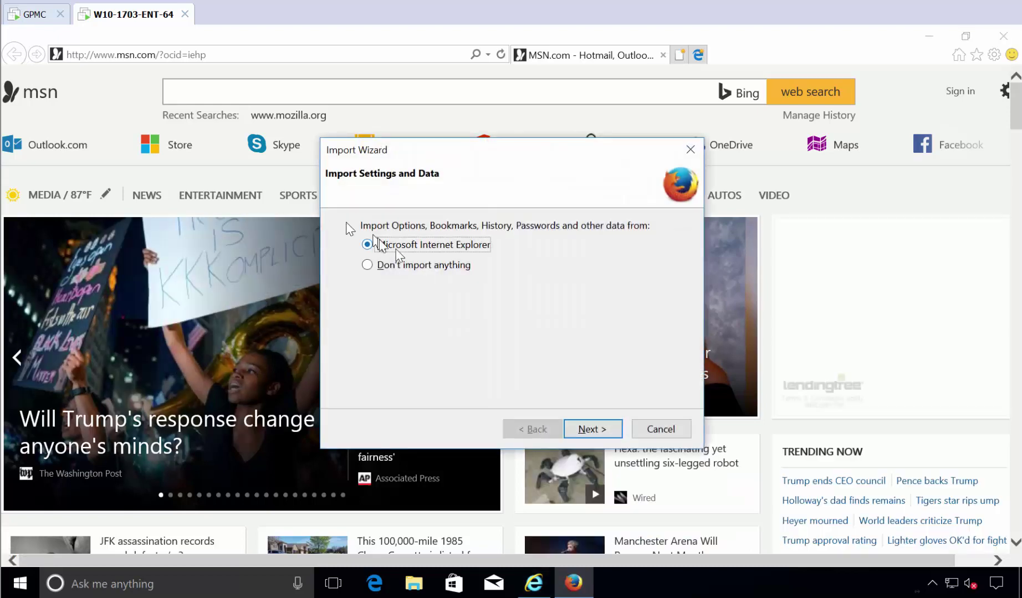
pyautogui.click(583, 429)
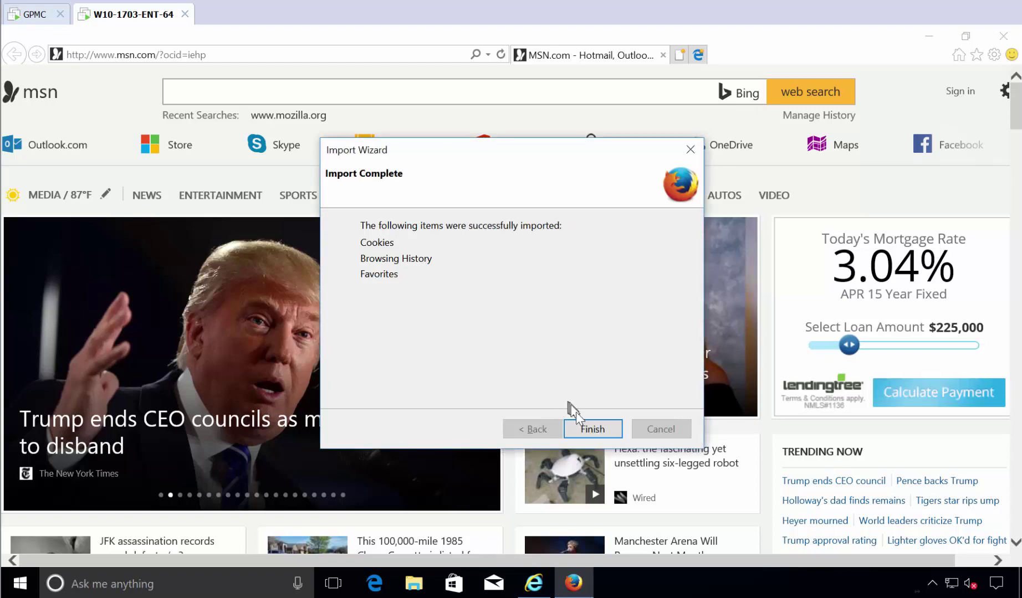
pyautogui.click(593, 430)
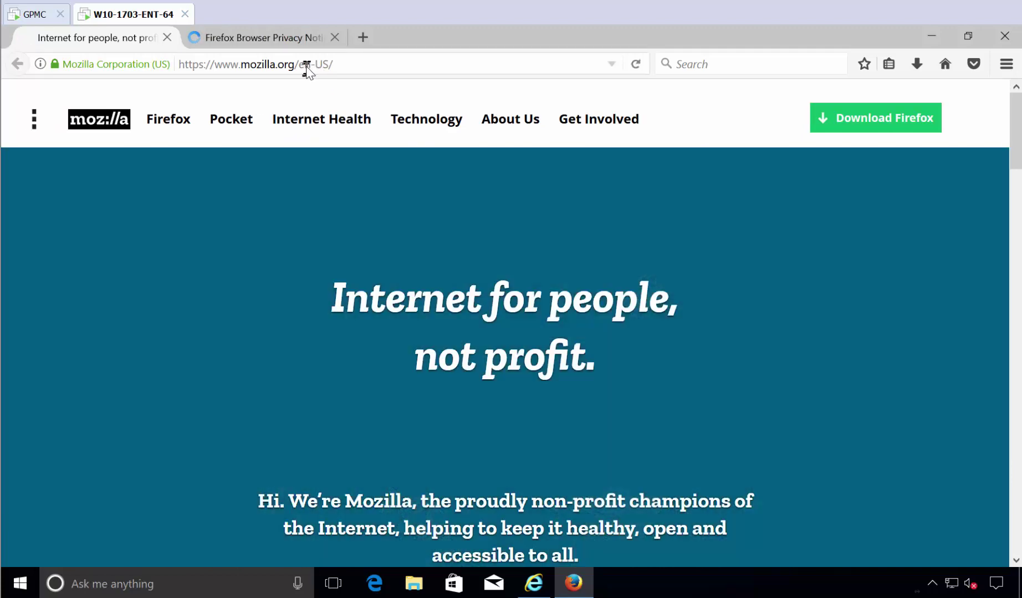
pyautogui.click(313, 65)
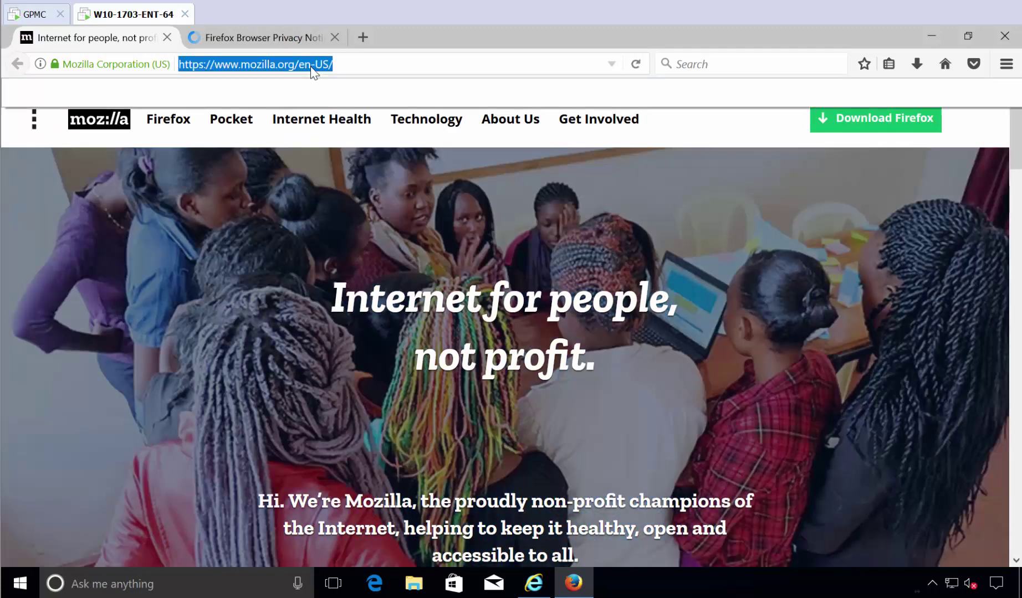
pyautogui.write('www.googo')
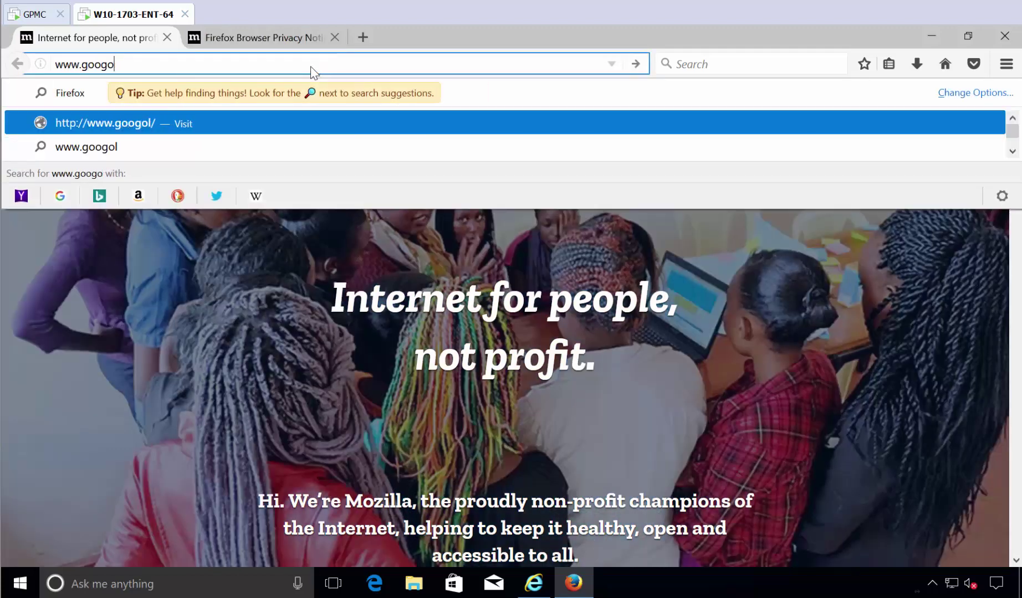
pyautogui.press('BackSpace')
pyautogui.write('le.com')
pyautogui.press('Return')
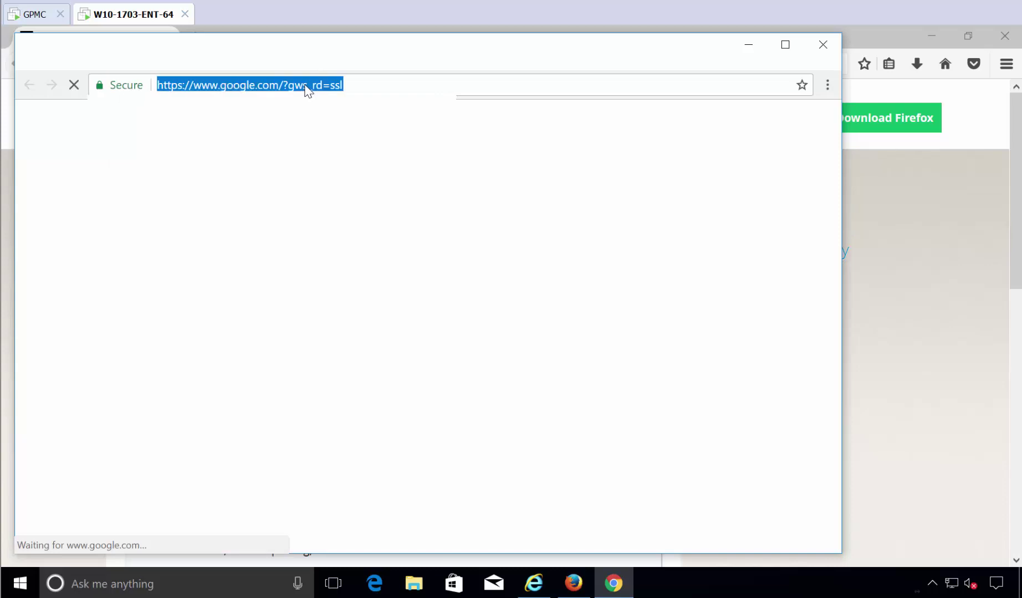
pyautogui.write('wwww.')
pyautogui.press('BackSpace')
pyautogui.press('BackSpace')
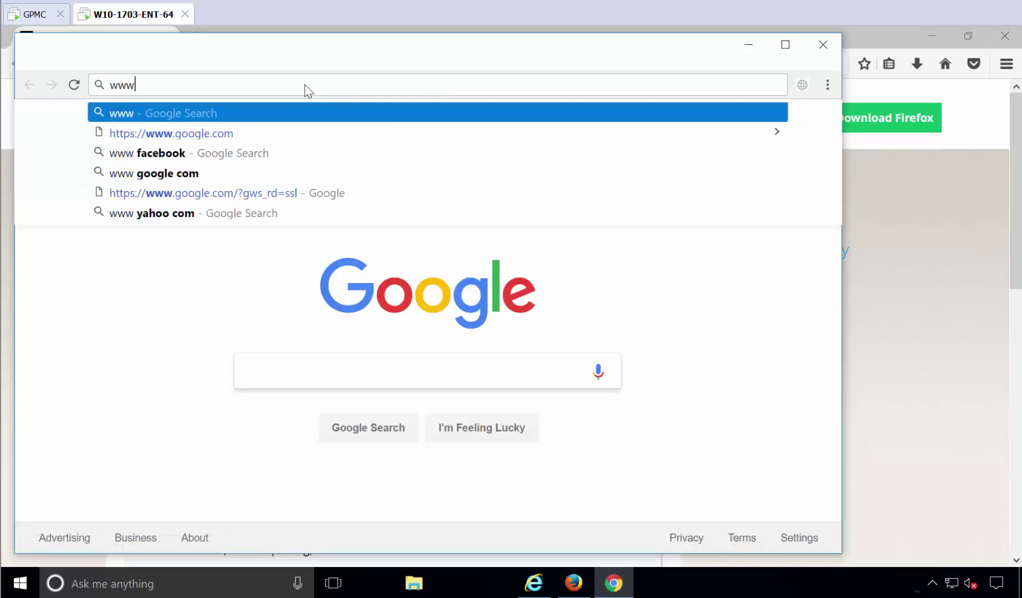
pyautogui.write('.gpanswers.com')
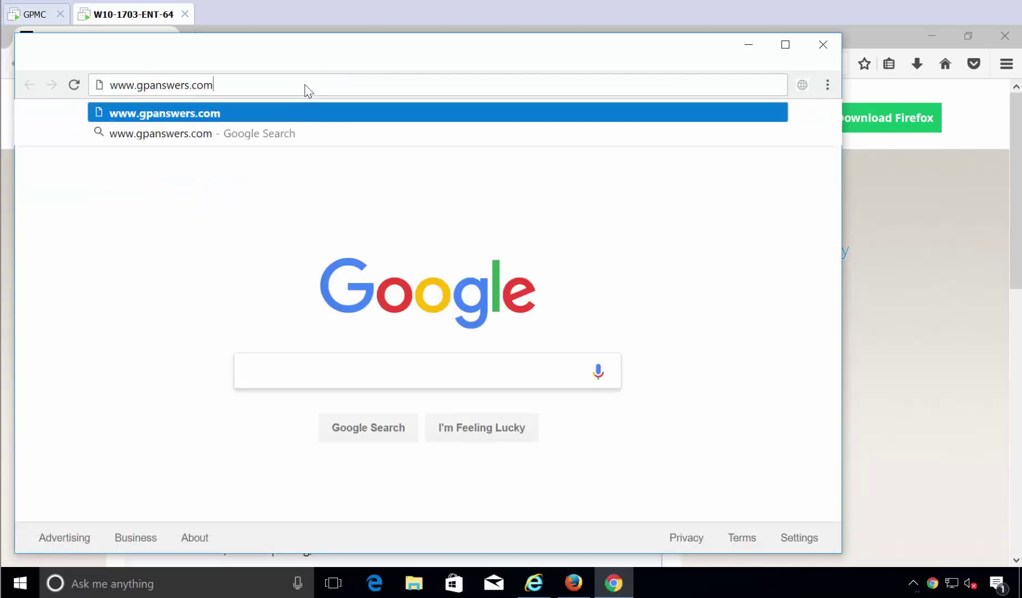
pyautogui.press('Return')
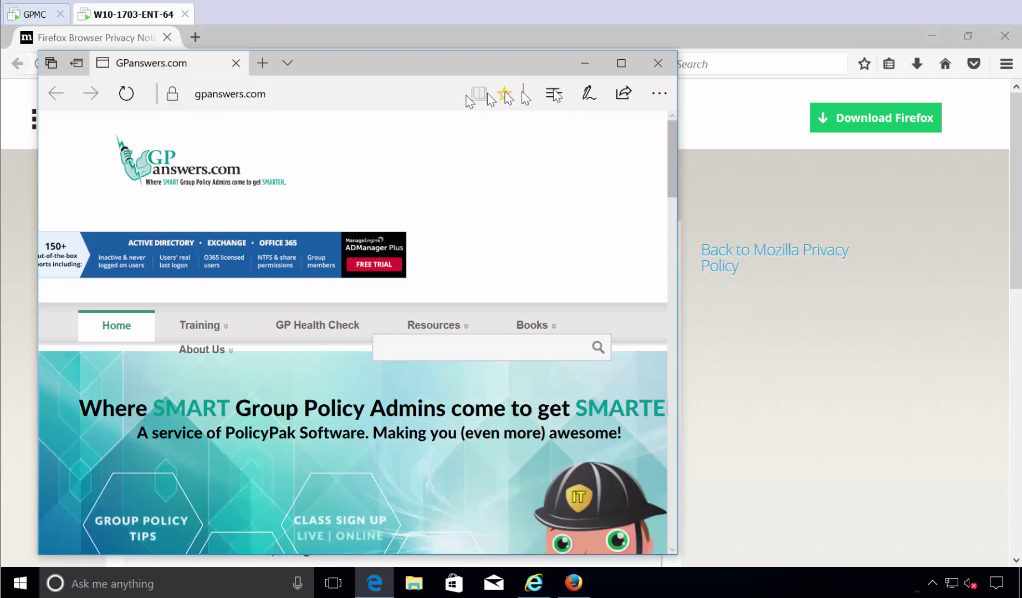
pyautogui.click(621, 63)
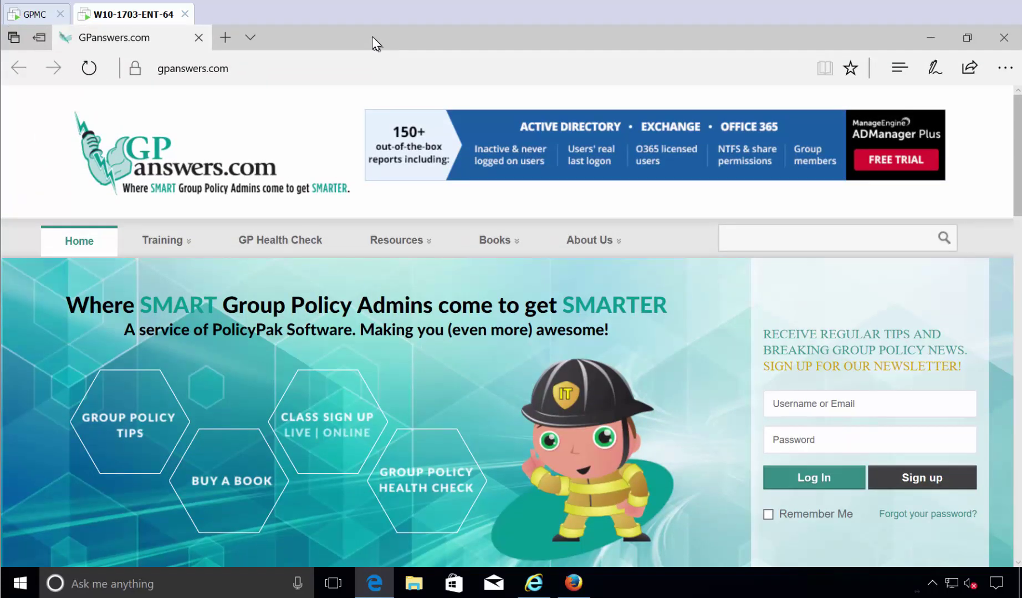
pyautogui.moveTo(371, 36); pyautogui.dragTo(381, 65)
pyautogui.click(352, 94)
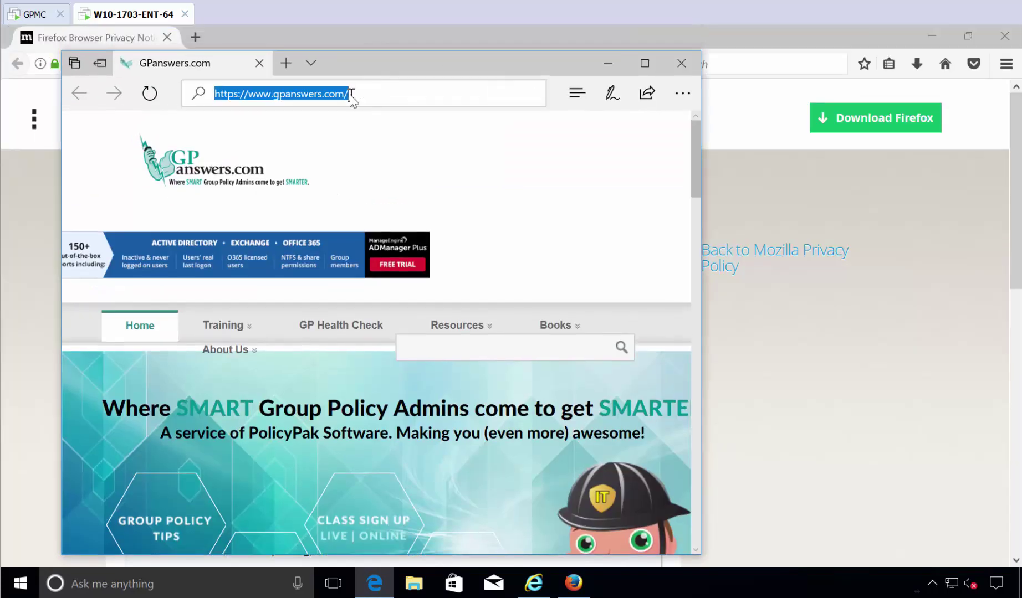
pyautogui.write('www.')
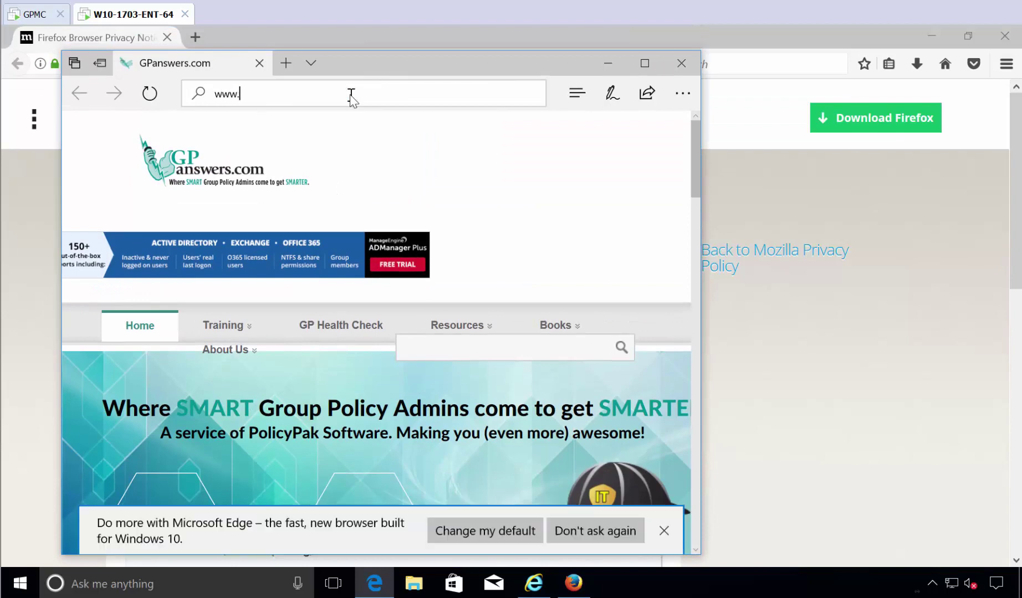
pyautogui.write('policypak.com')
pyautogui.press('Return')
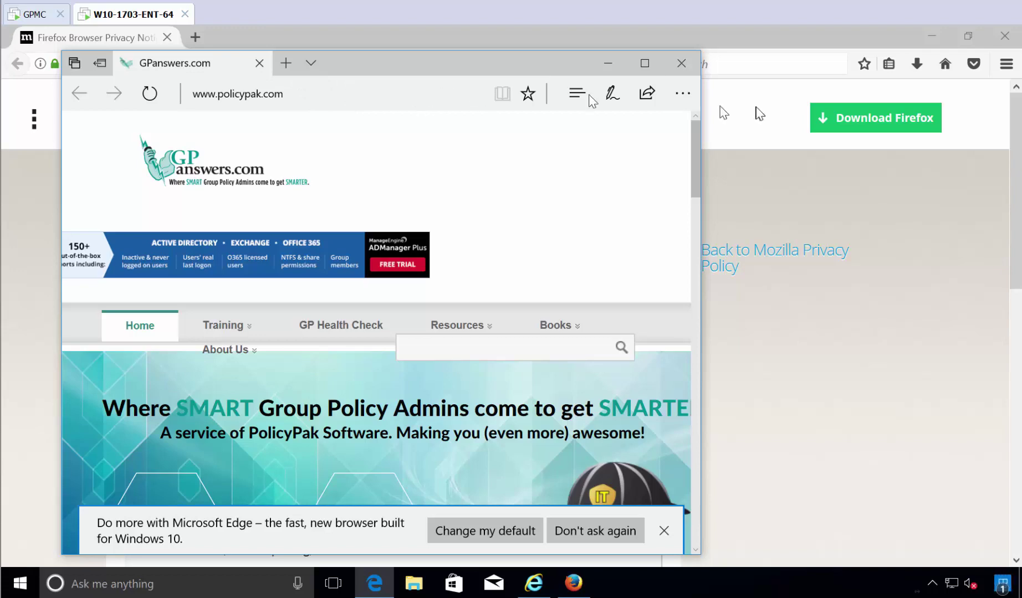
pyautogui.click(644, 63)
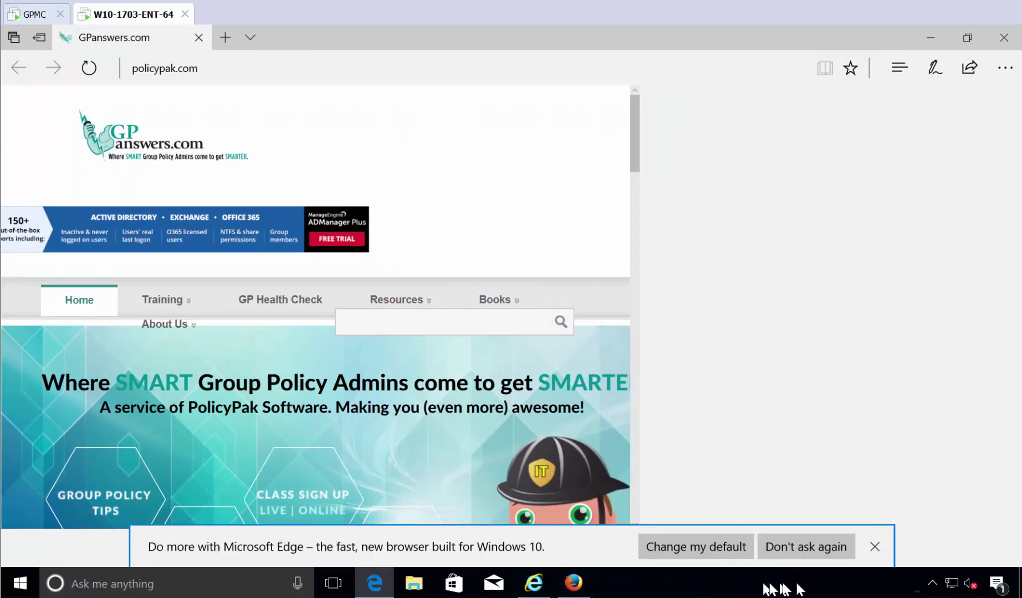
pyautogui.click(804, 550)
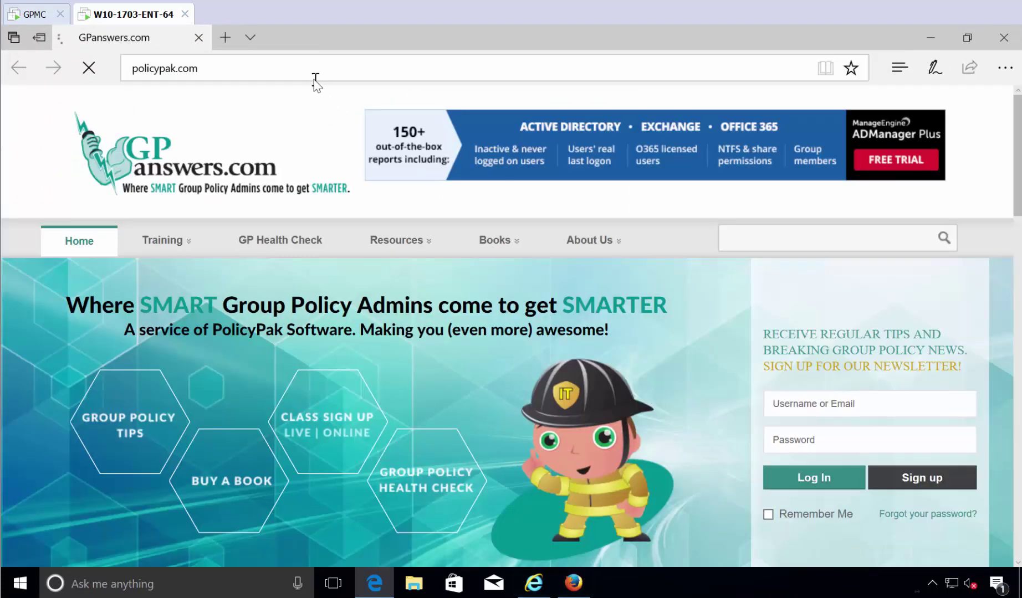
pyautogui.click(314, 72)
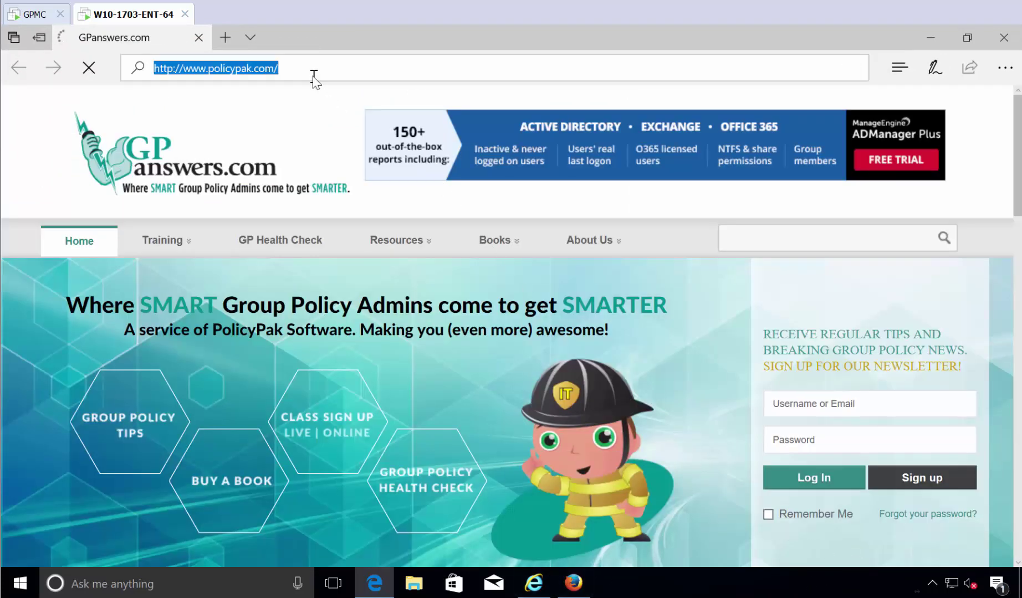
pyautogui.moveTo(326, 48); pyautogui.dragTo(348, 104)
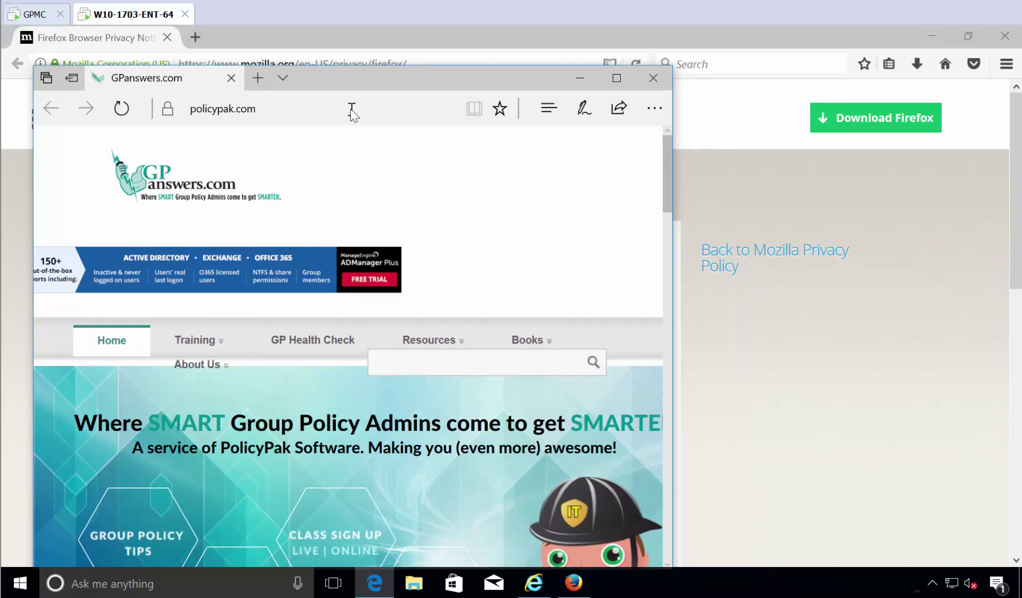
pyautogui.click(352, 109)
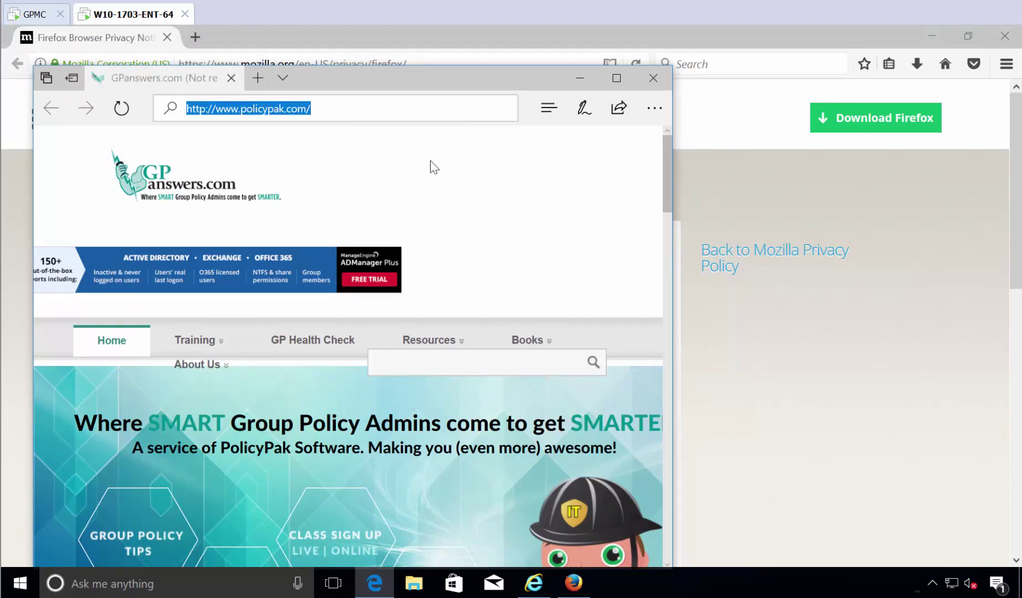
pyautogui.press('Return')
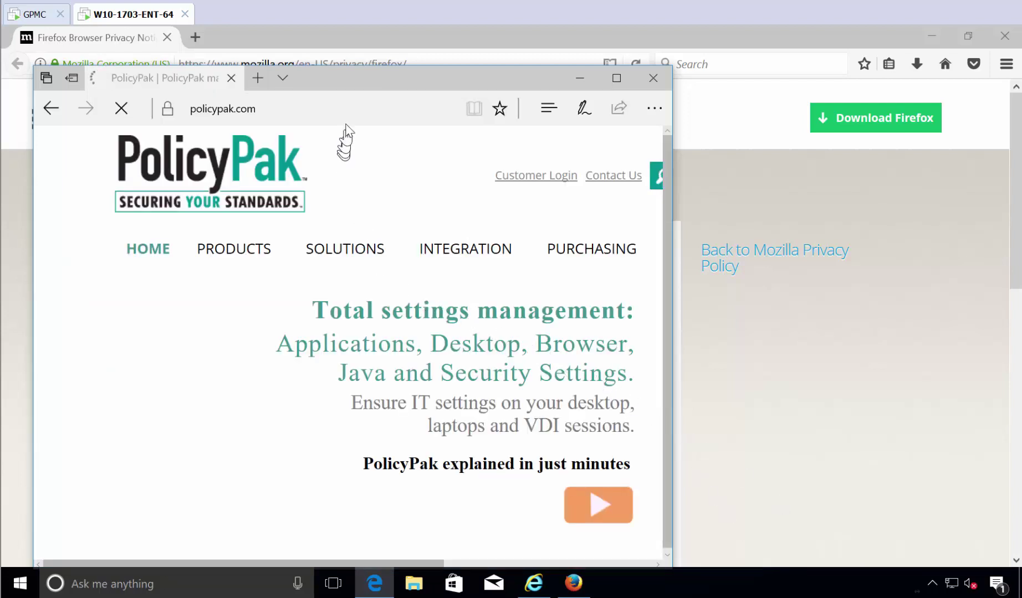
pyautogui.click(332, 115)
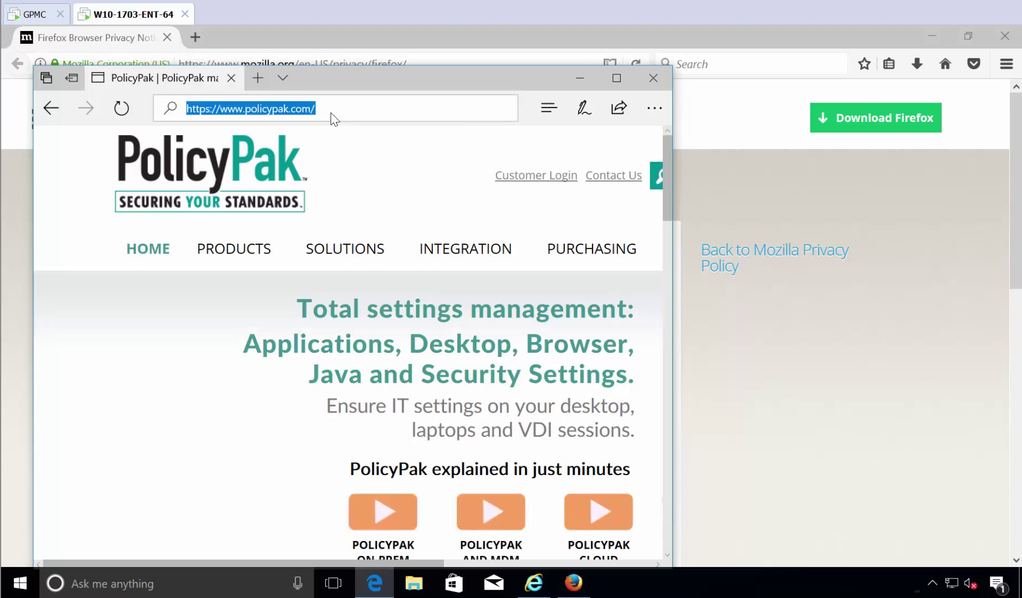
pyautogui.write('www.mozil')
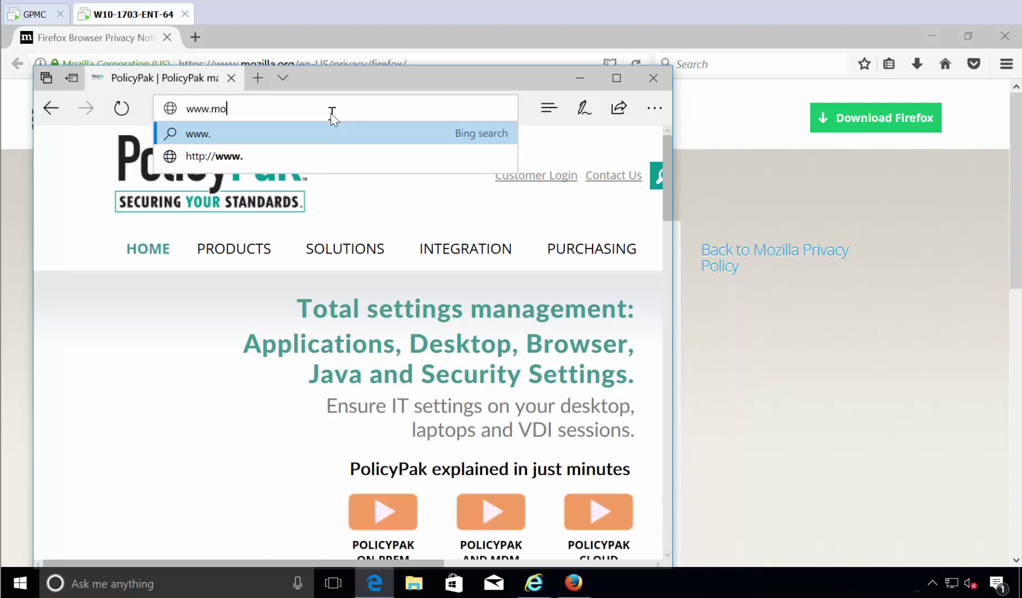
pyautogui.press('Down')
pyautogui.press('Down')
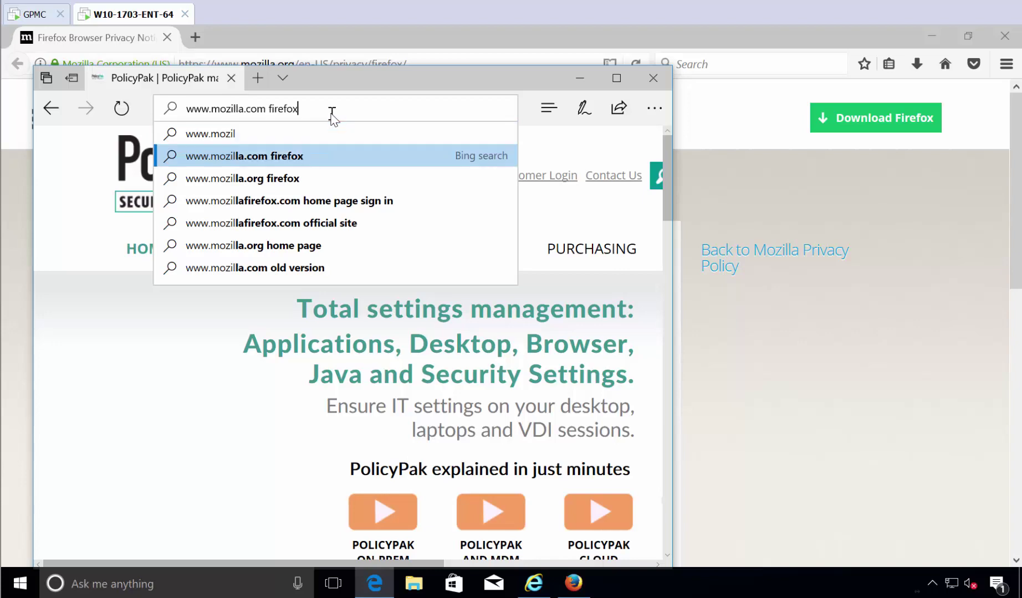
pyautogui.press('Return')
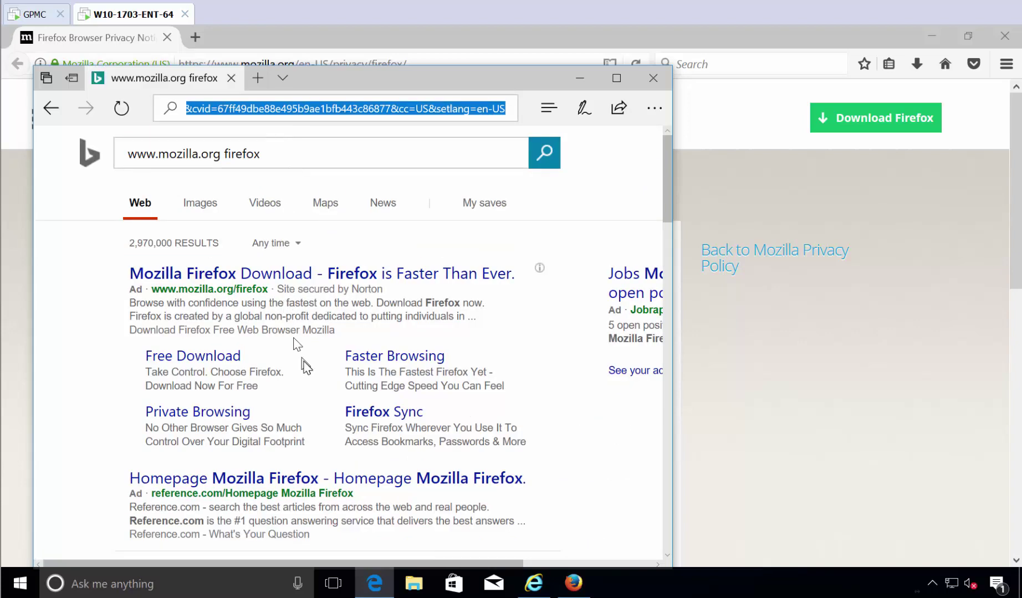
pyautogui.scroll(-7, 235, 479)
pyautogui.scroll(-5, 235, 488)
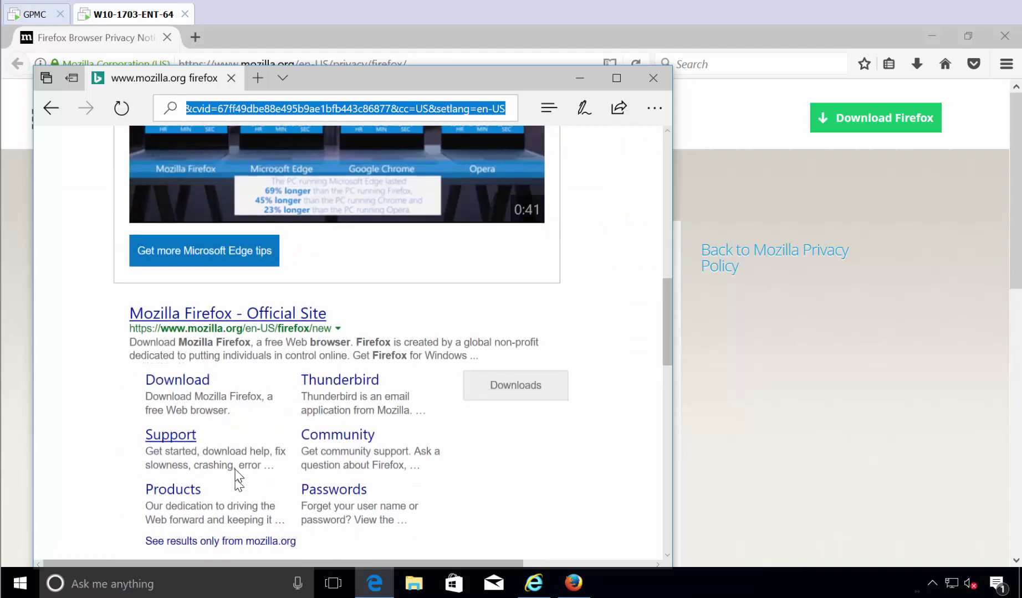
pyautogui.click(222, 325)
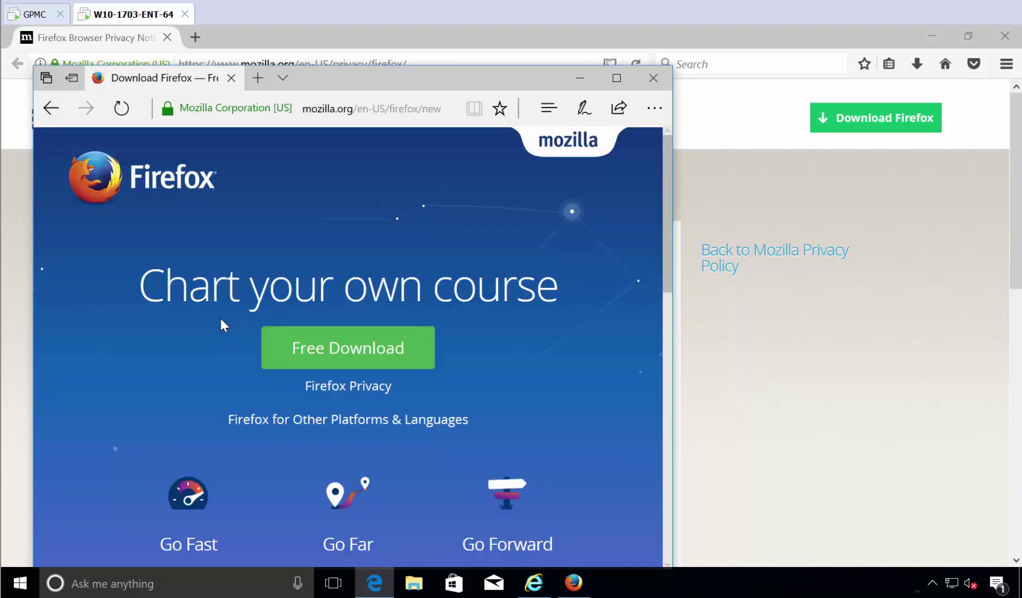
pyautogui.click(655, 78)
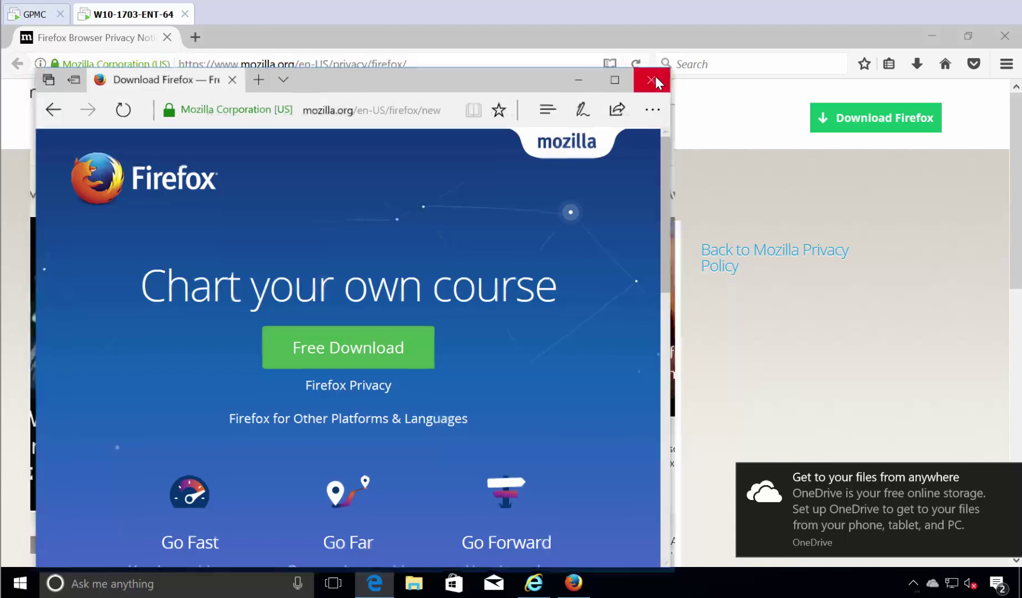
# - Close the Firefox window and the Internet Explorer MSN window
pyautogui.click(997, 36)
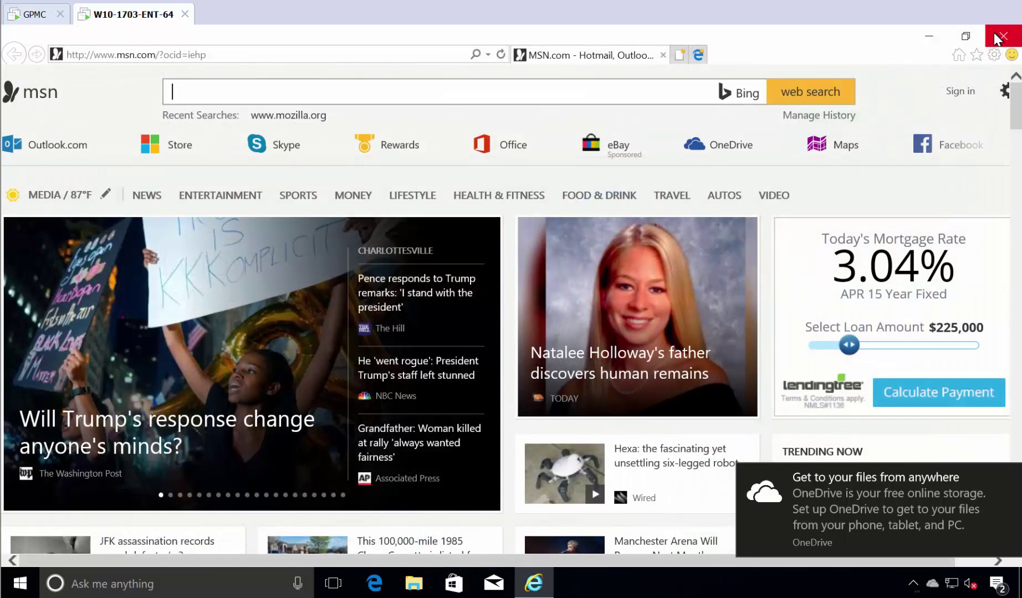
pyautogui.click(994, 32)
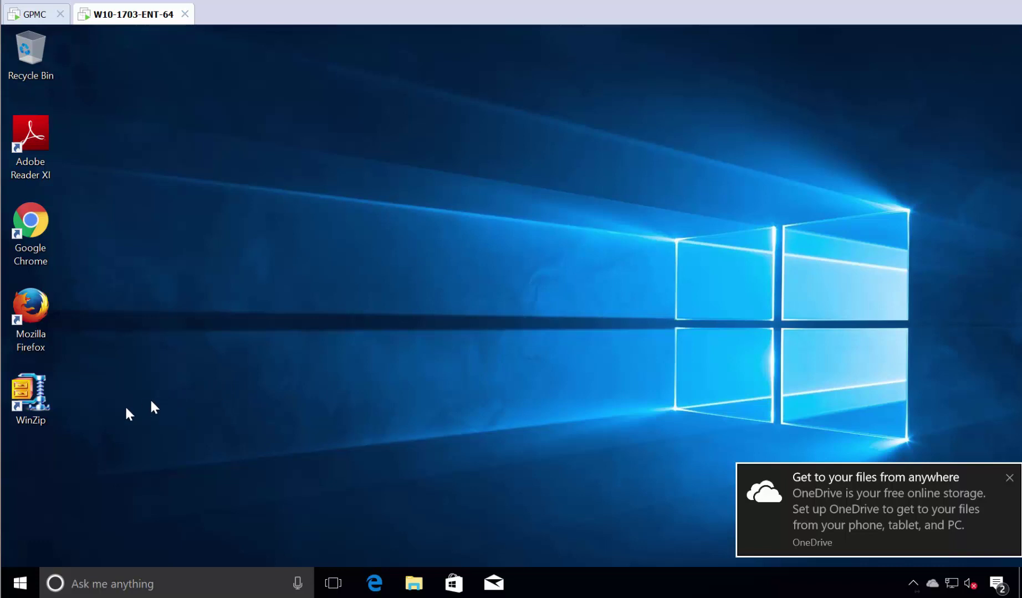
pyautogui.click(20, 583)
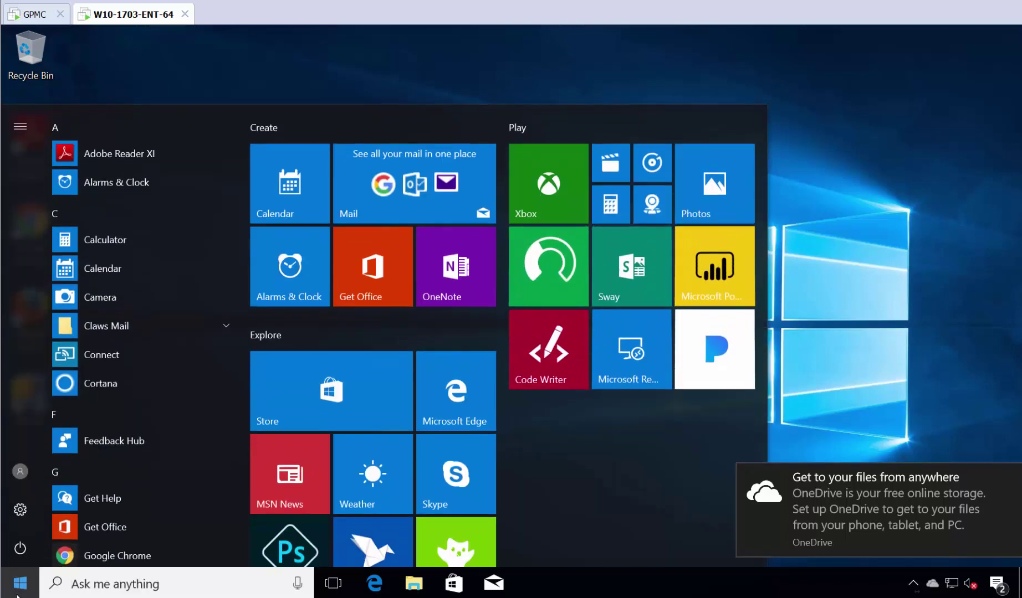
pyautogui.write('chr')
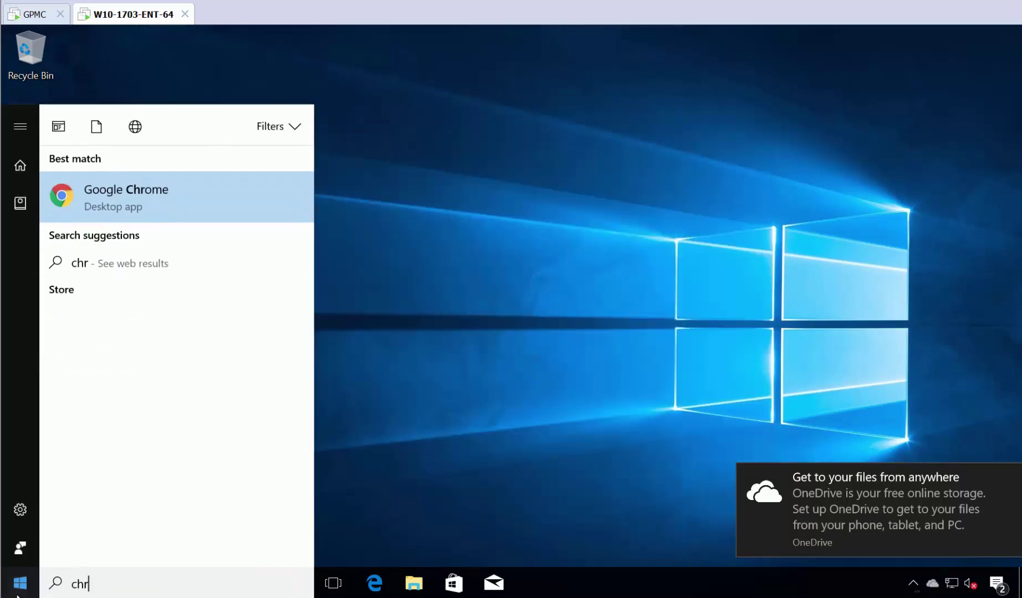
pyautogui.press('Return')
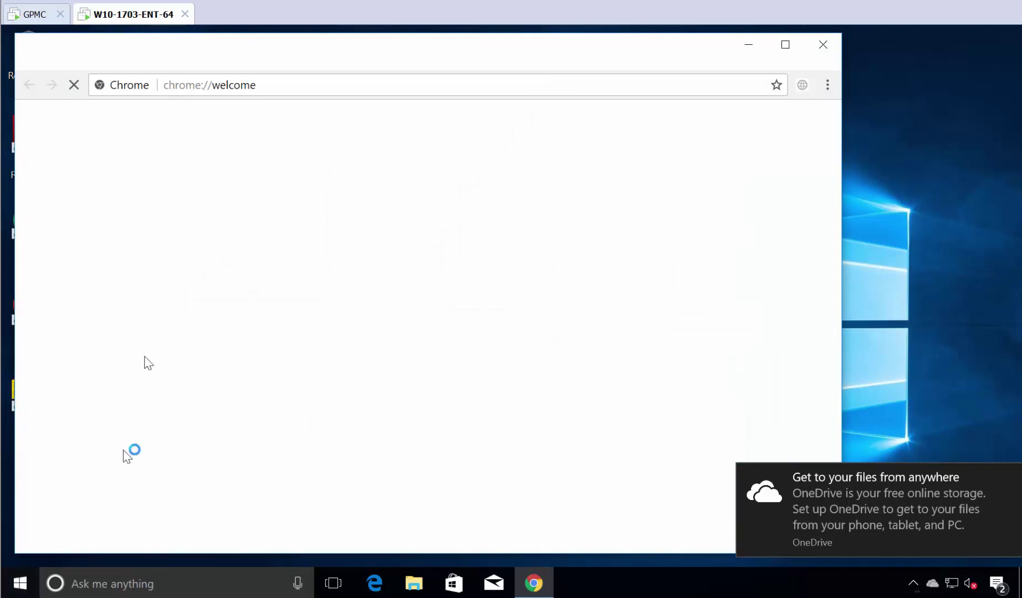
pyautogui.click(199, 88)
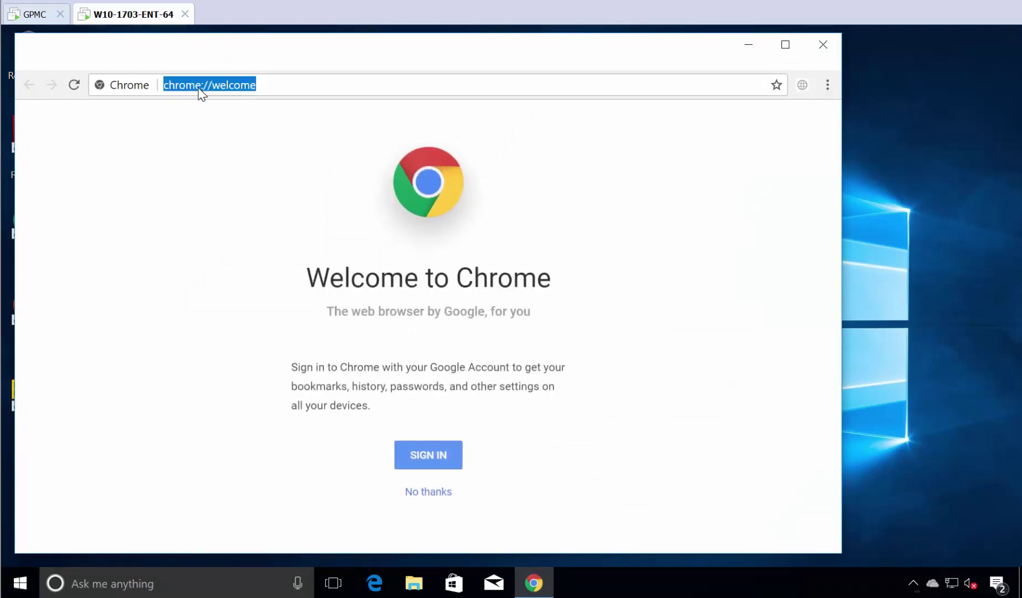
pyautogui.write('www.gpanswers.com')
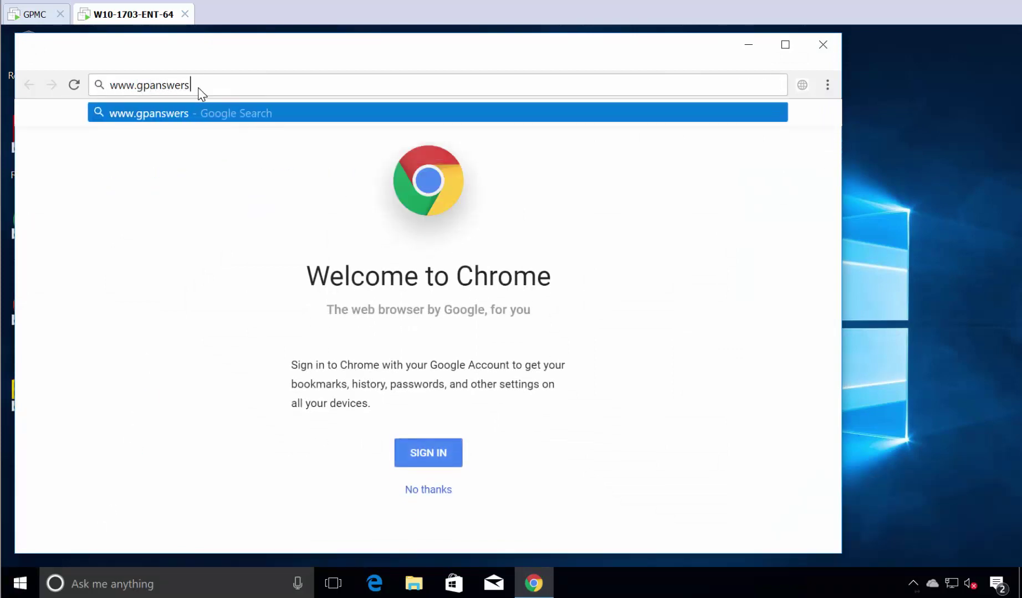
pyautogui.press('Return')
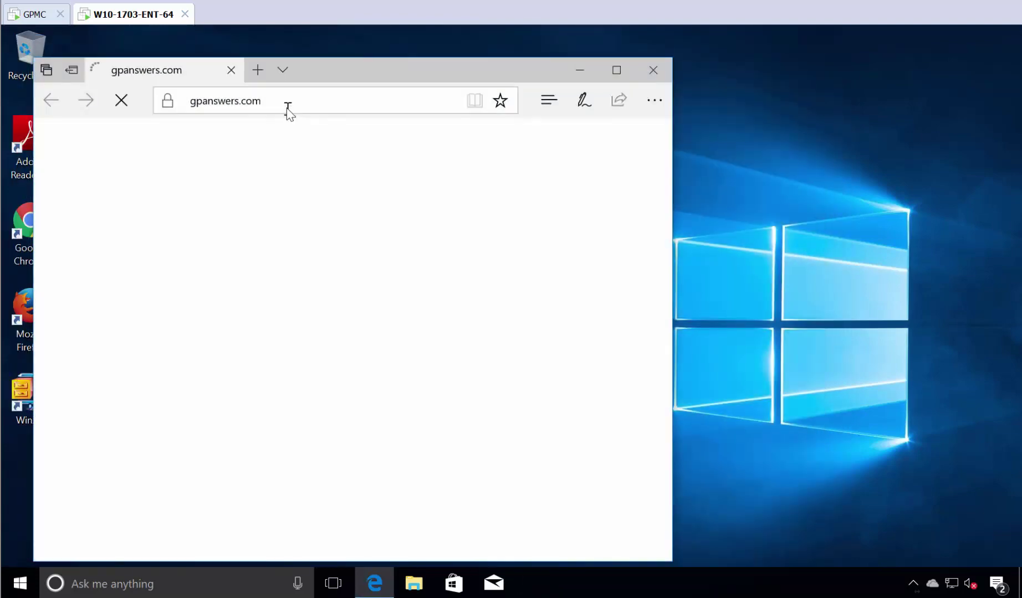
pyautogui.click(288, 107)
pyautogui.write('ww')
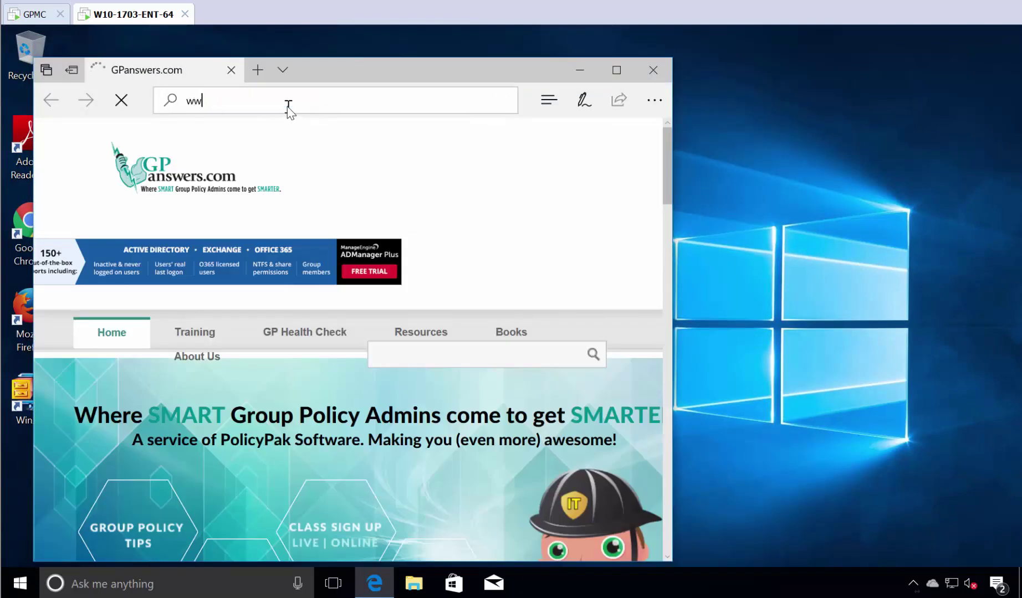
pyautogui.write('w.policypak.com')
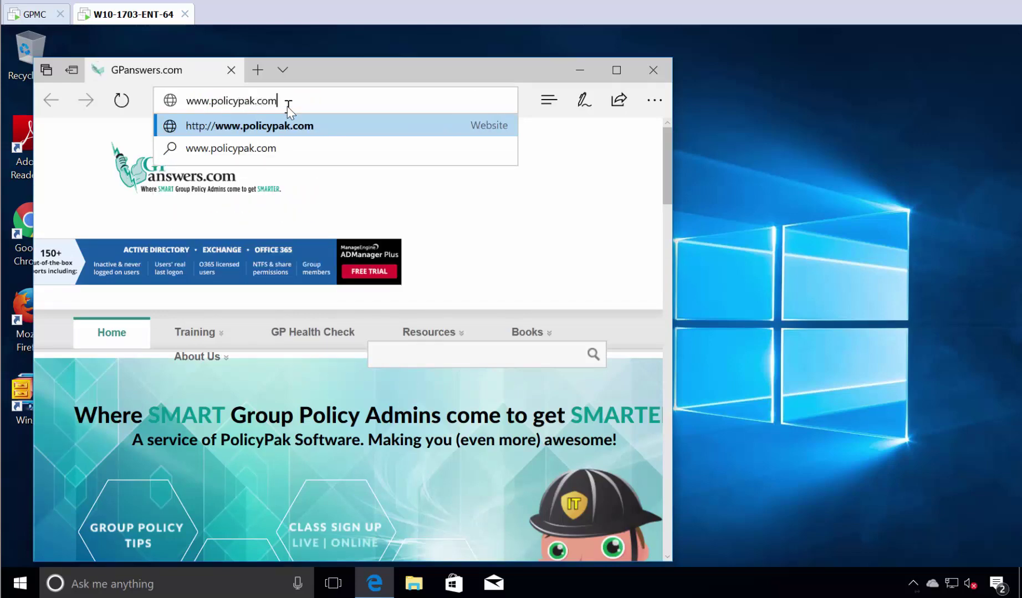
pyautogui.press('Return')
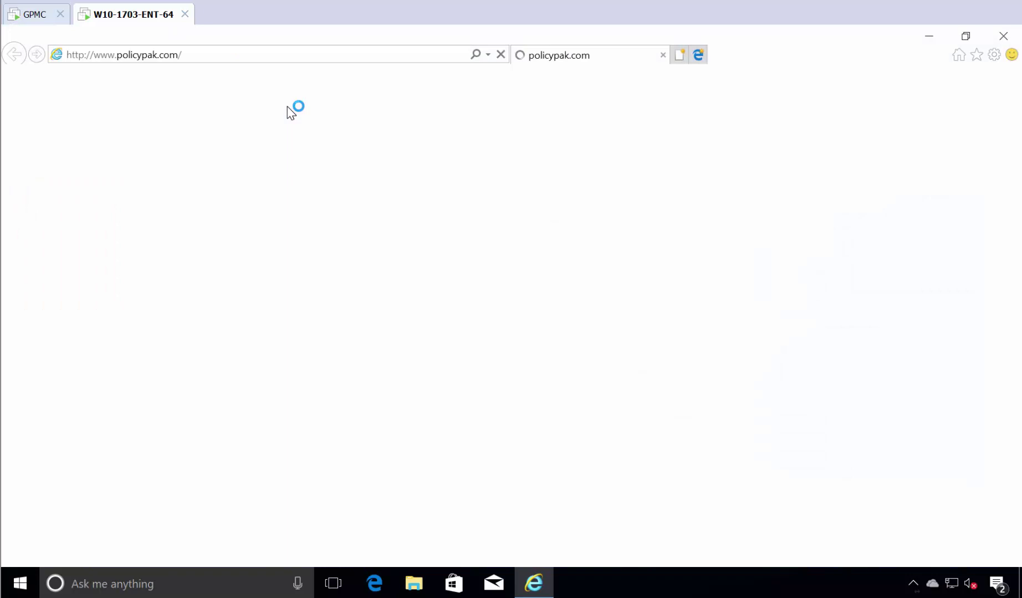
# - From Edge's Start tab, go to mozilla.org so Firefox opens it, then restore Firefox's window aside
pyautogui.click(373, 583)
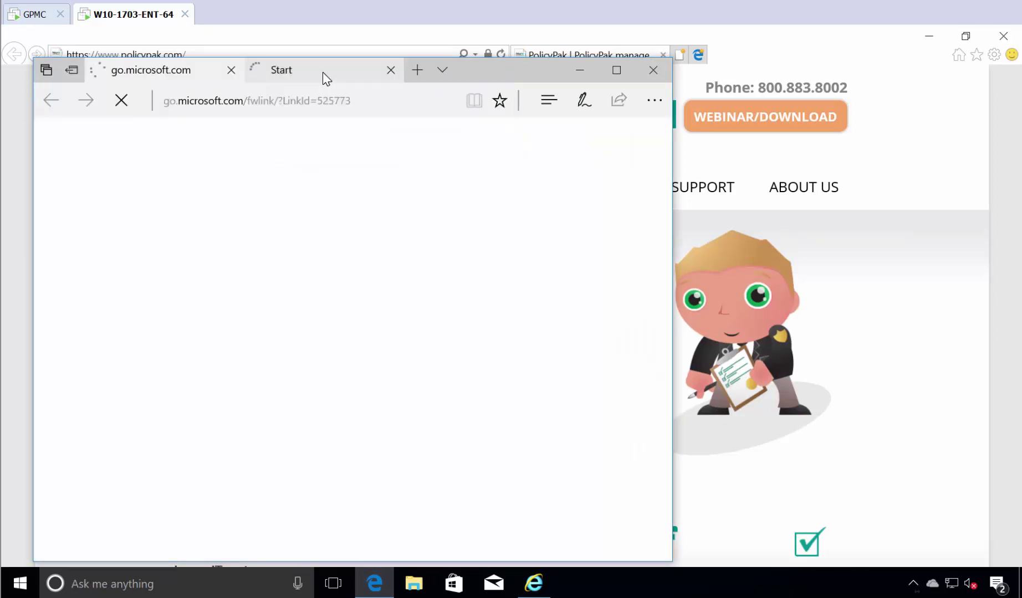
pyautogui.click(323, 72)
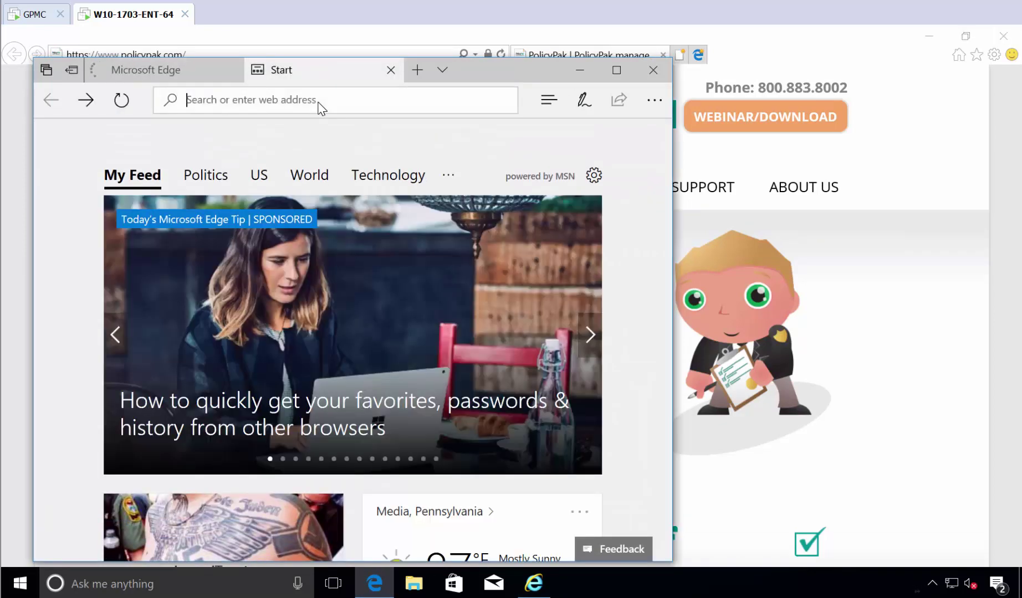
pyautogui.write('mozia')
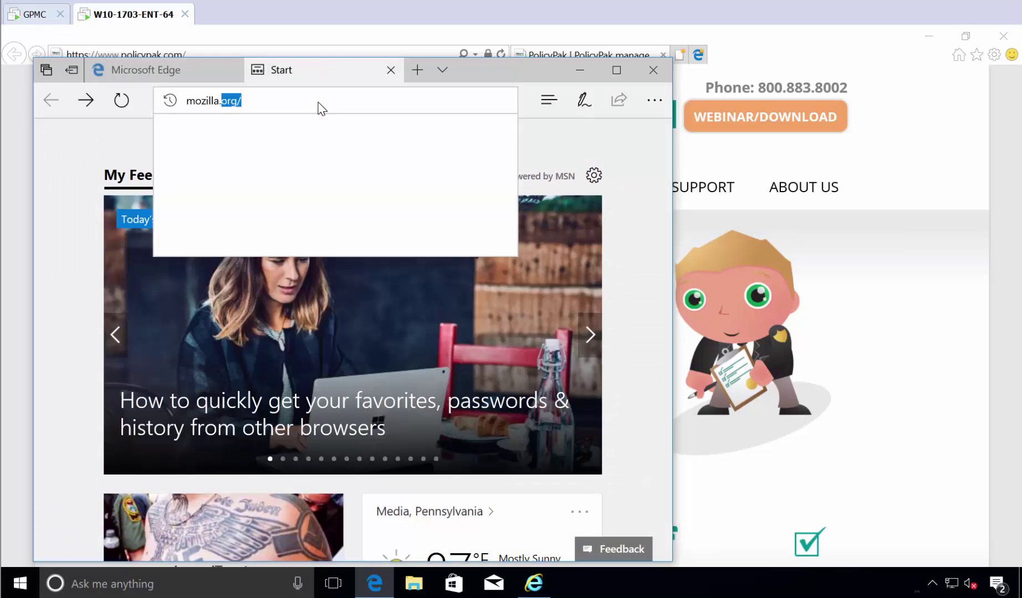
pyautogui.press('Return')
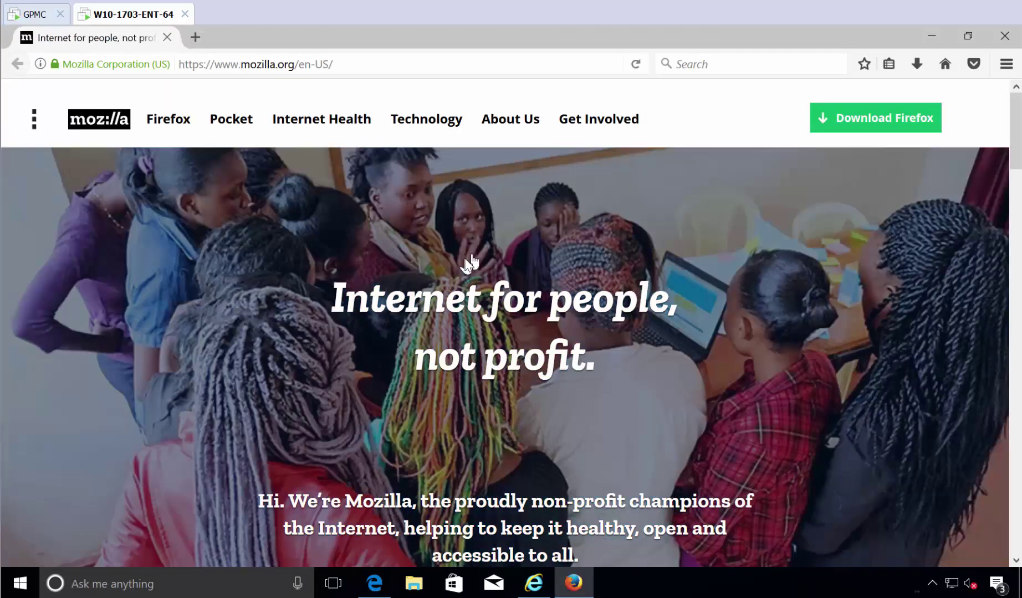
pyautogui.moveTo(564, 44); pyautogui.dragTo(758, 345)
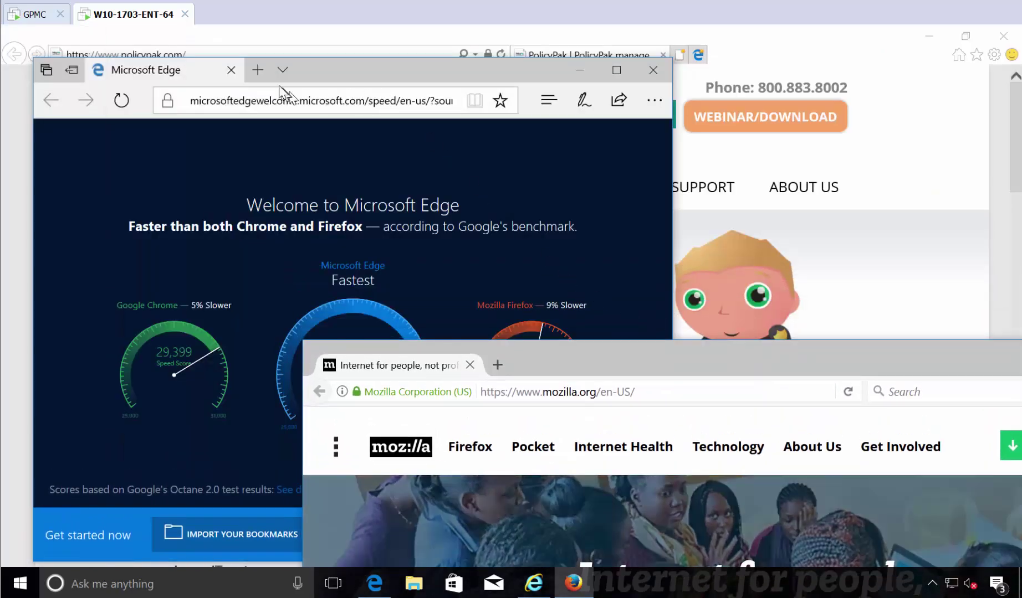
pyautogui.click(258, 70)
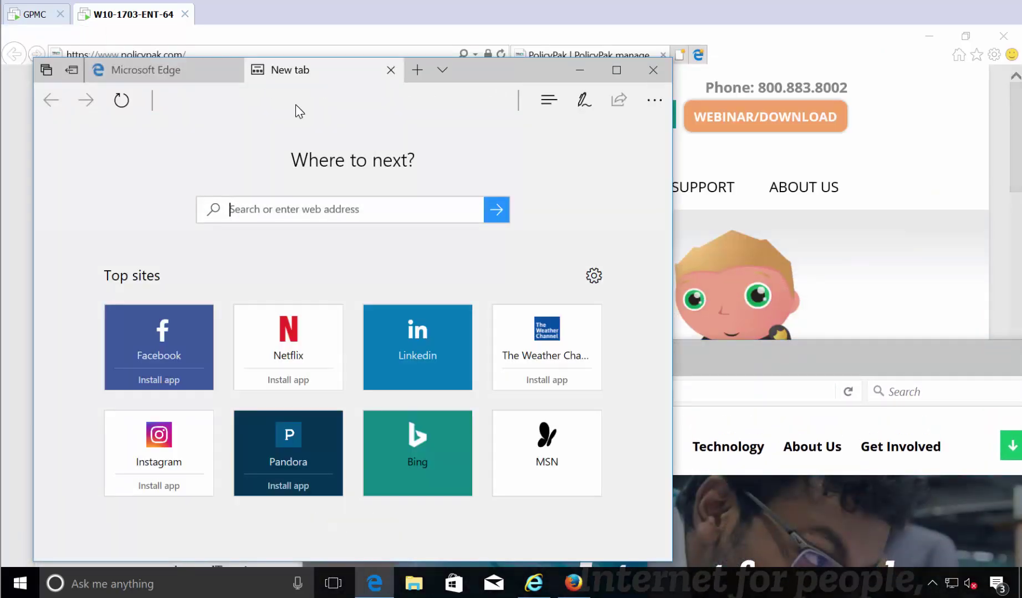
pyautogui.write('www.google.com')
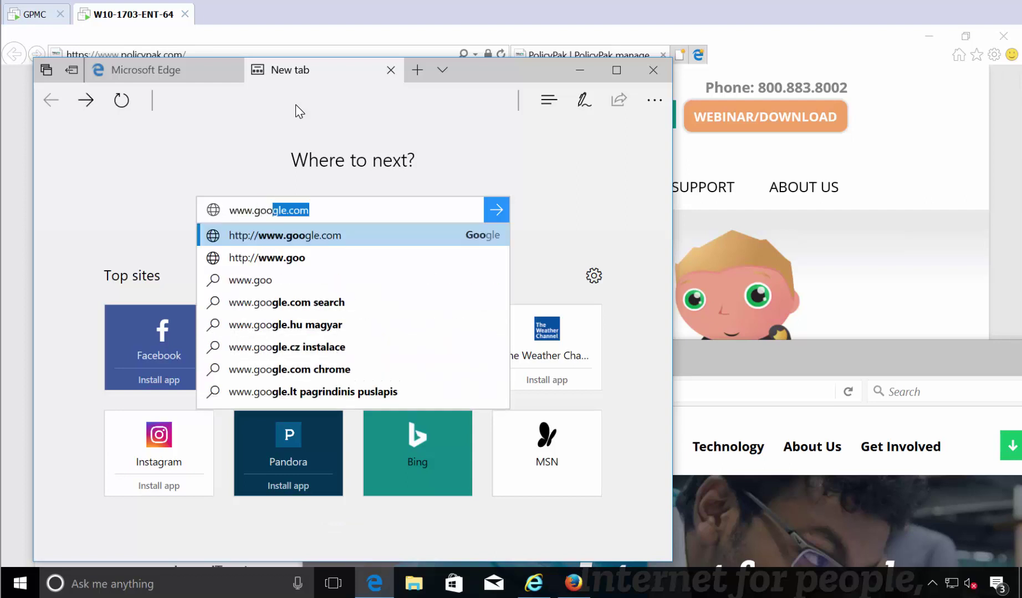
pyautogui.press('Return')
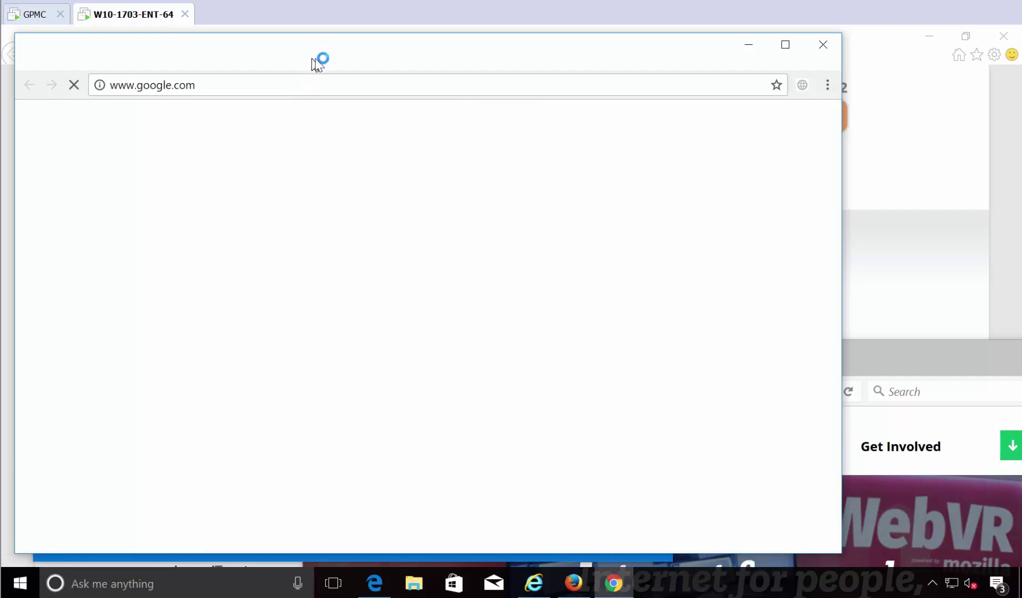
pyautogui.moveTo(319, 61); pyautogui.dragTo(555, 141)
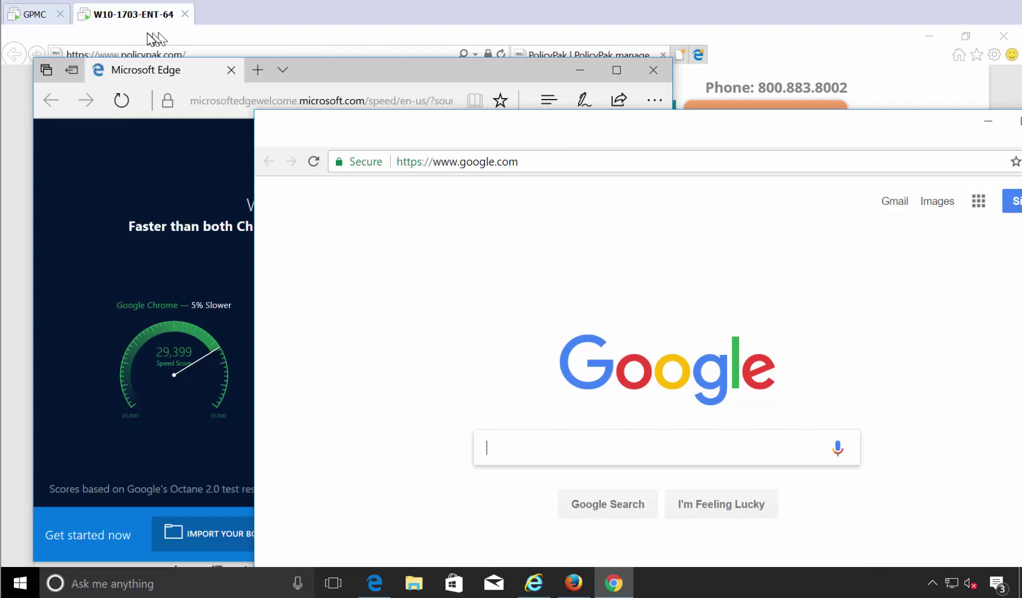
pyautogui.click(47, 25)
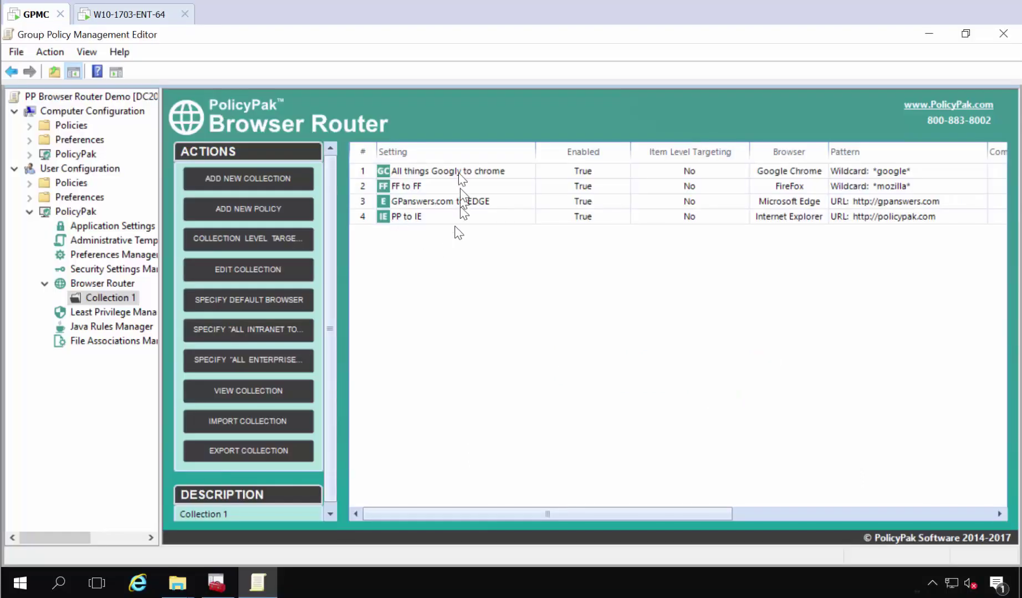